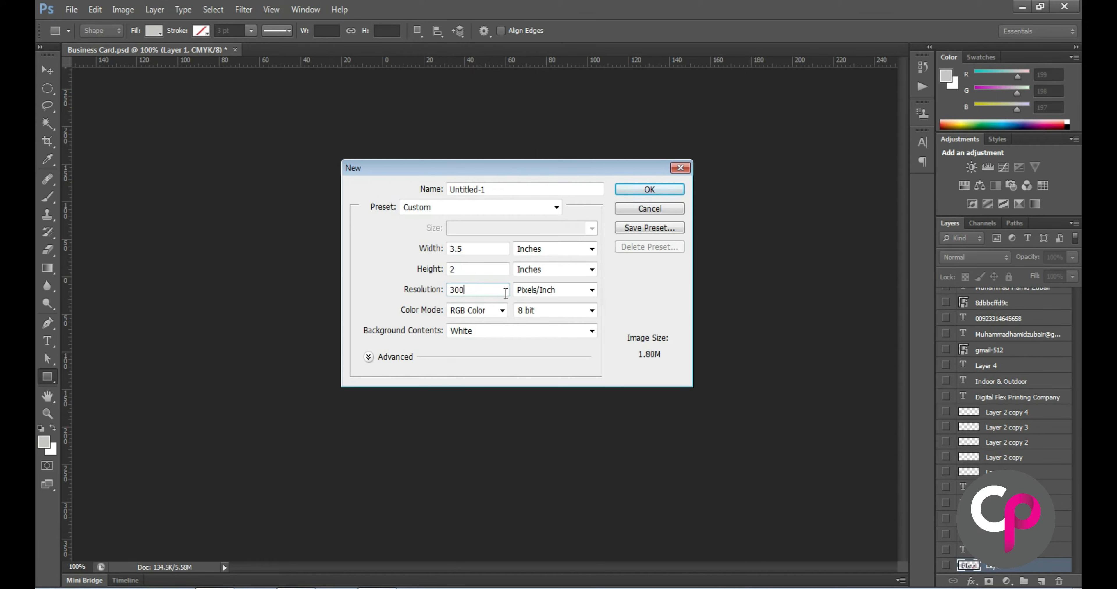
# Create the 3.5 × 2 inch RGB document at 300 pixels/inch and fill its whole background with the light grey foreground colour.
pyautogui.click(644, 190)
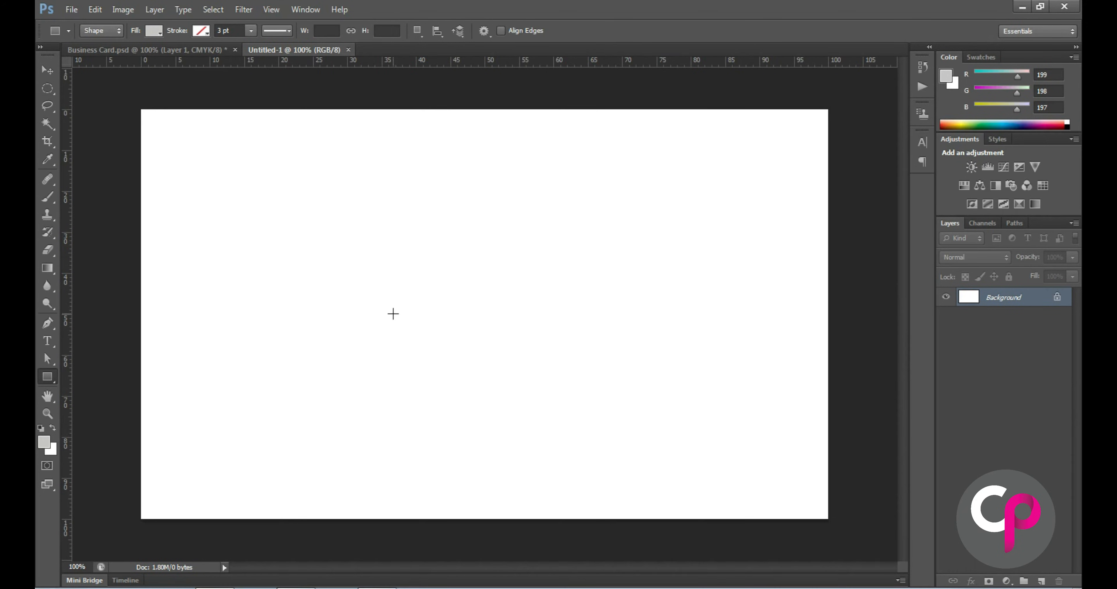
pyautogui.click(46, 70)
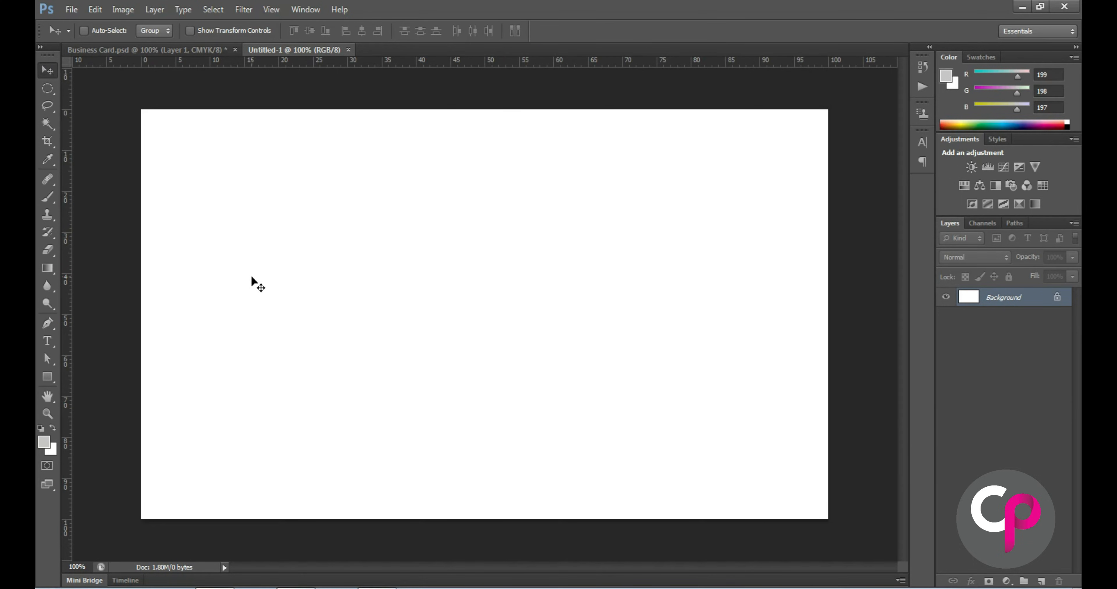
pyautogui.hotkey('ctrl', 'a')
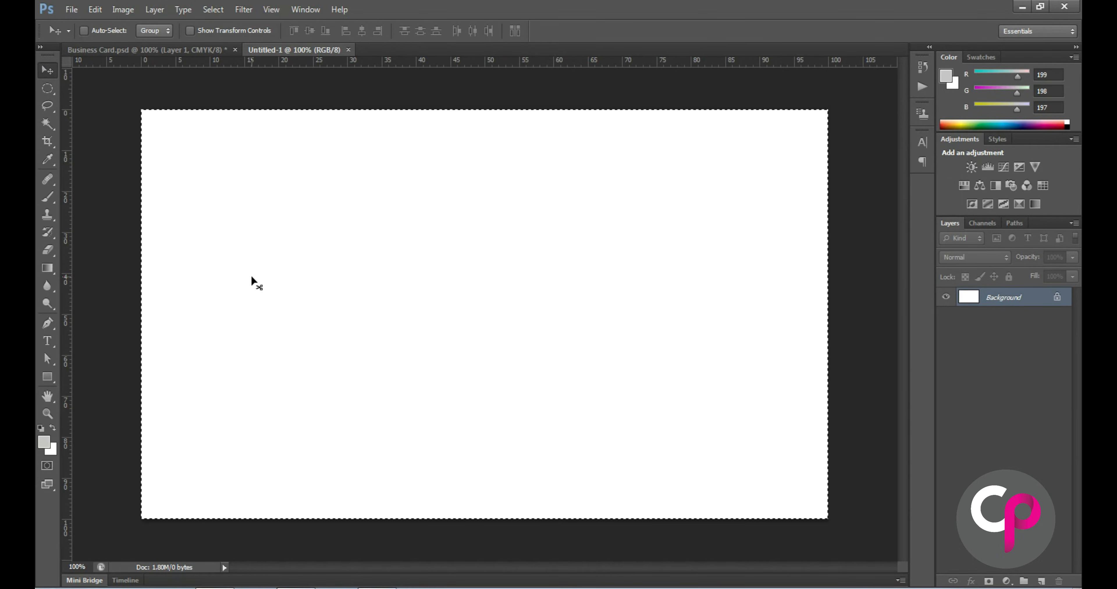
pyautogui.hotkey('alt', 'BackSpace')
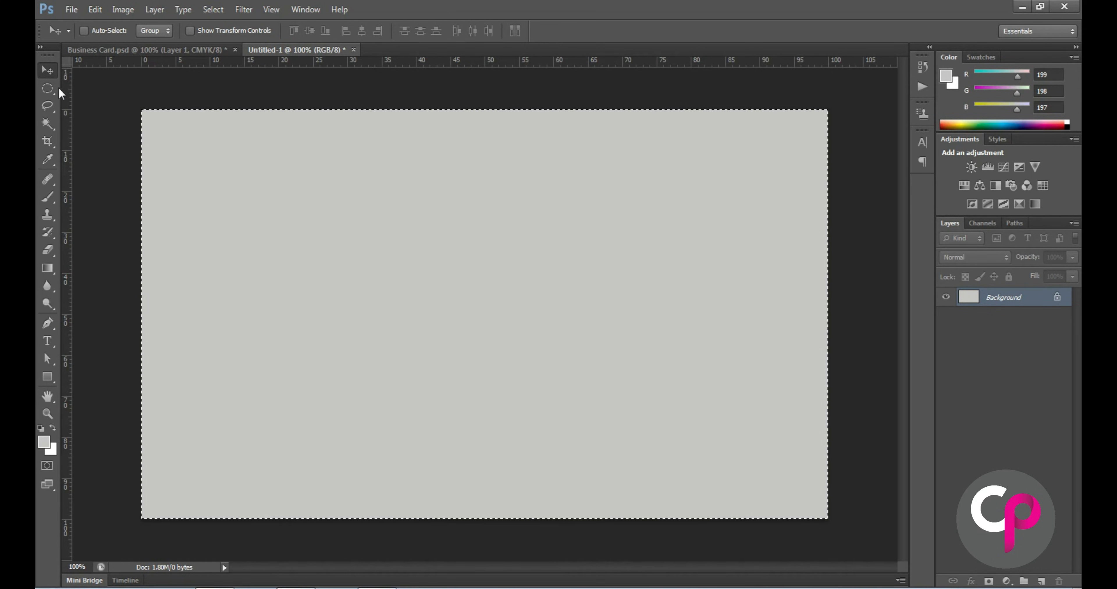
pyautogui.click(47, 88)
pyautogui.click(190, 140)
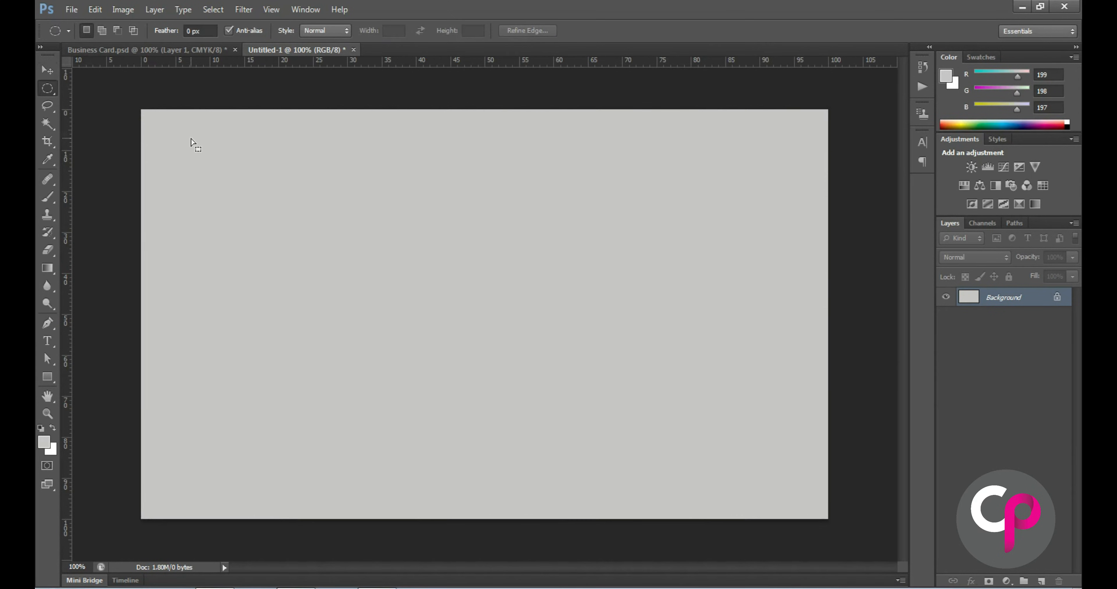
pyautogui.click(47, 70)
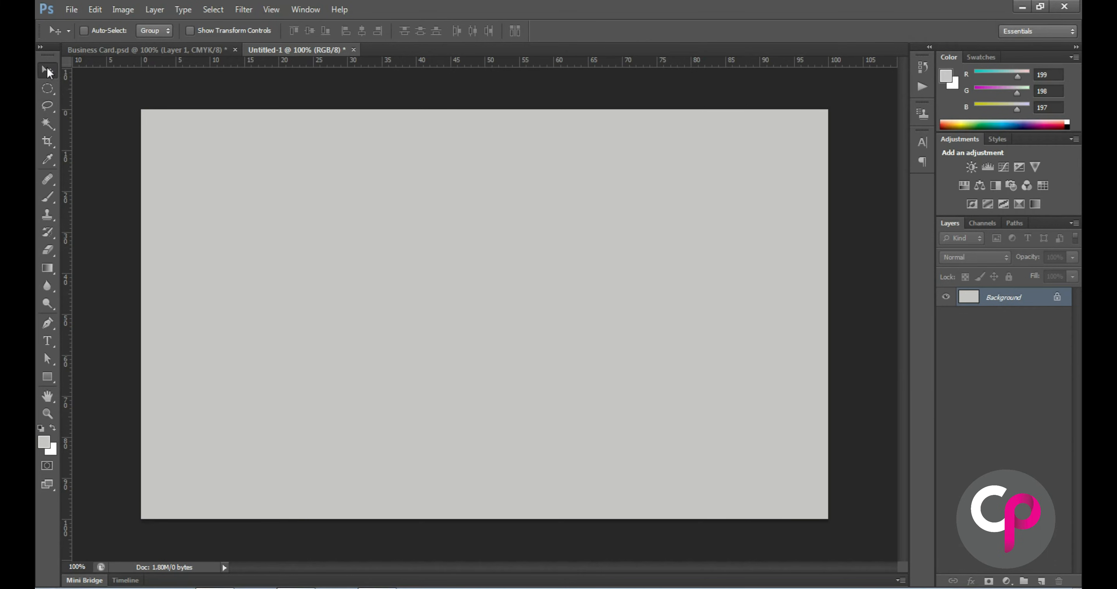
# Draw a full-height rectangle about 338 × 599 px against the card's right edge and fill it with black.
pyautogui.click(47, 376)
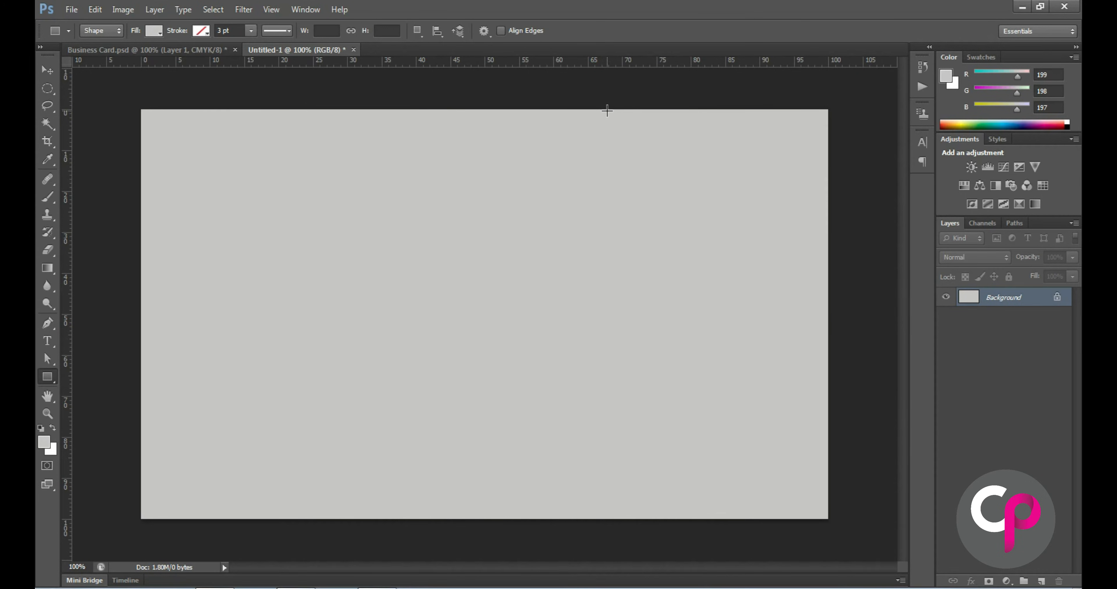
pyautogui.moveTo(606, 109); pyautogui.dragTo(827, 518)
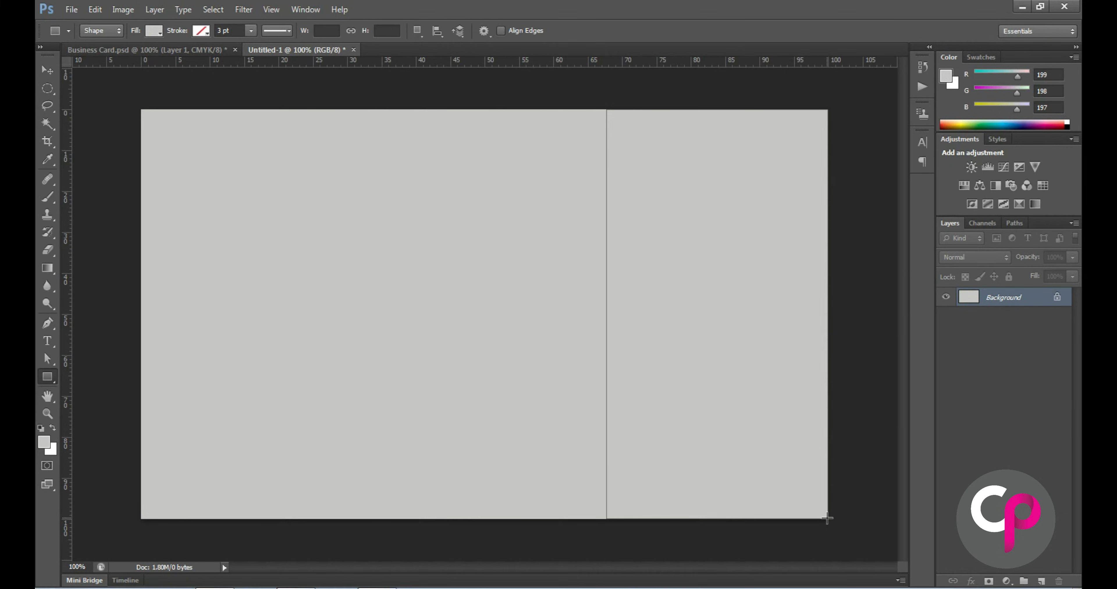
pyautogui.moveTo(827, 518); pyautogui.dragTo(828, 518)
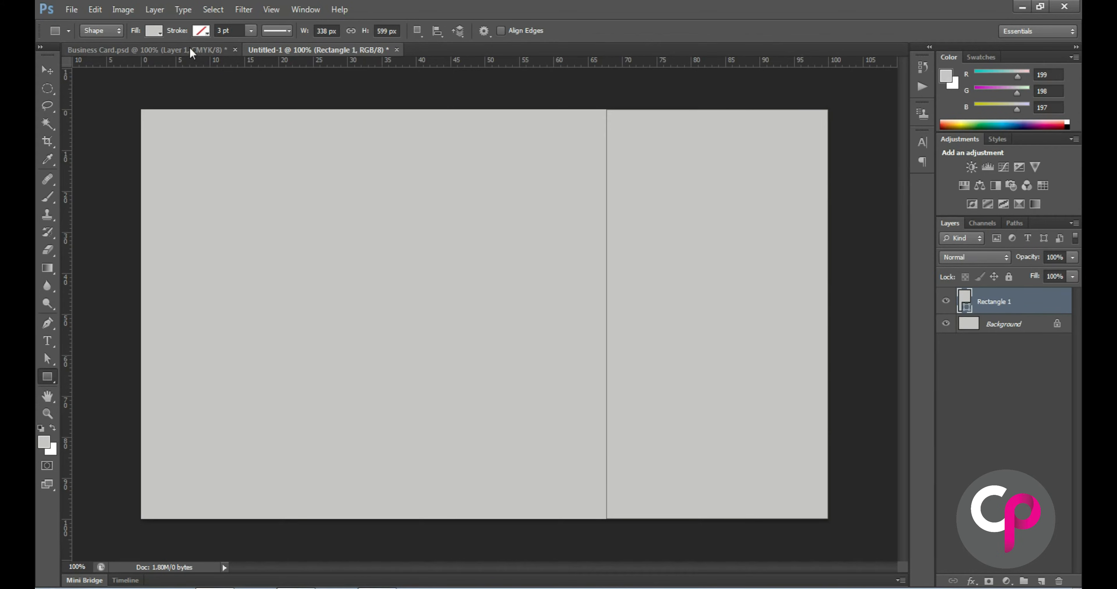
pyautogui.click(158, 31)
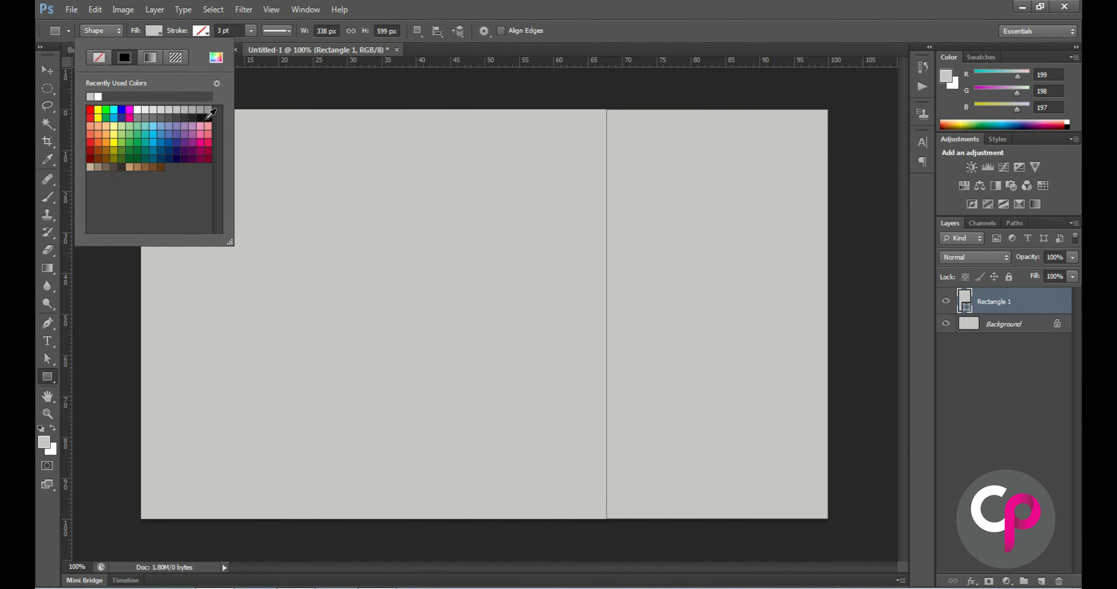
pyautogui.click(209, 118)
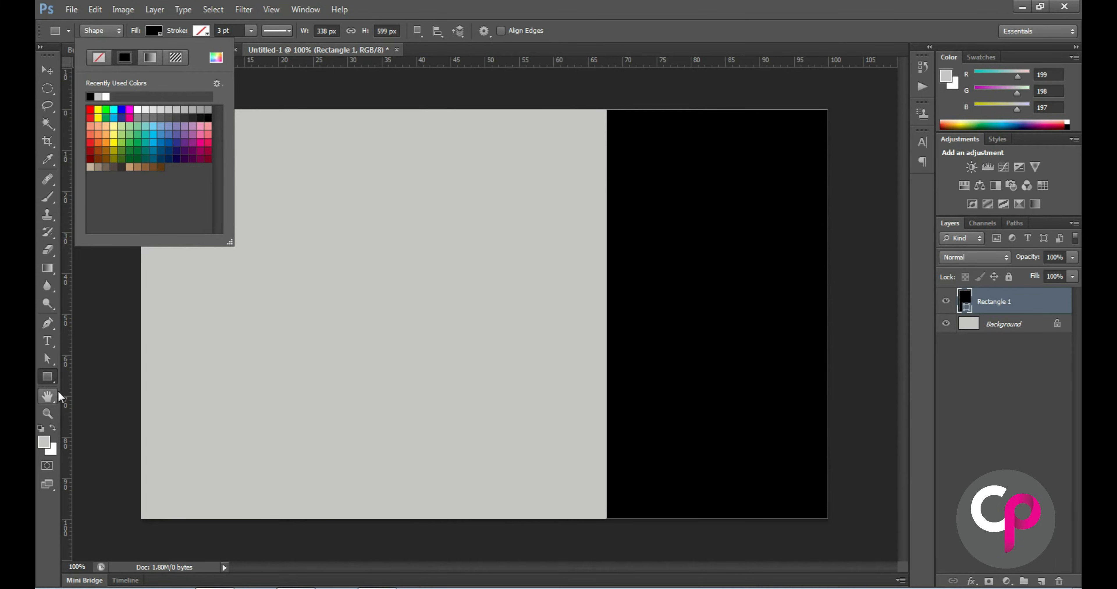
# Move the black rectangle's bottom-left corner outward along the card's bottom edge to slant its side, making the shape about 508 px wide.
pyautogui.click(48, 358)
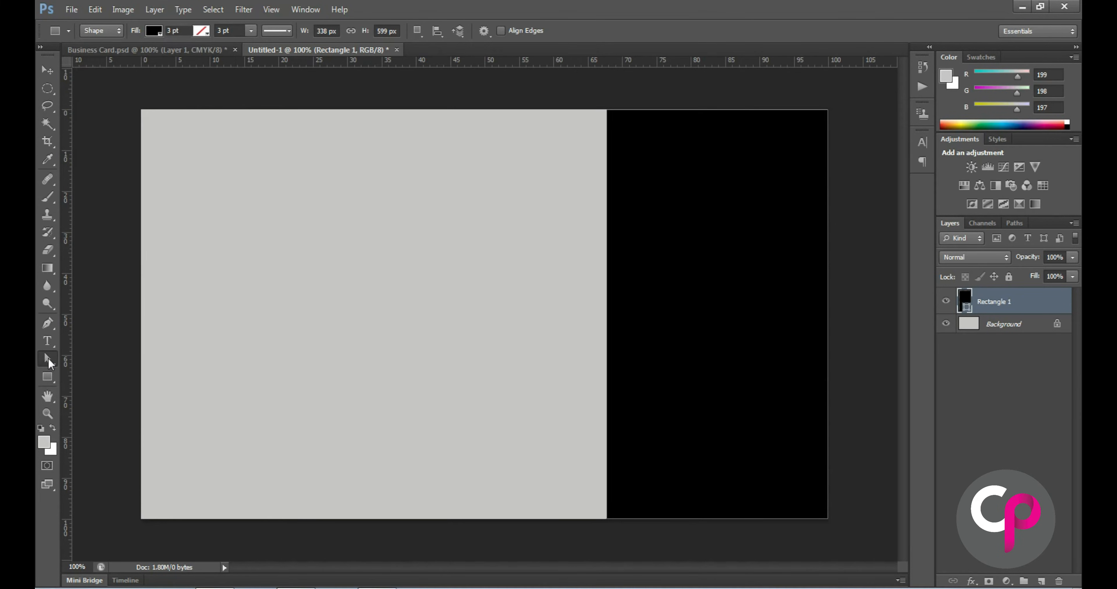
pyautogui.click(48, 357)
pyautogui.click(97, 371)
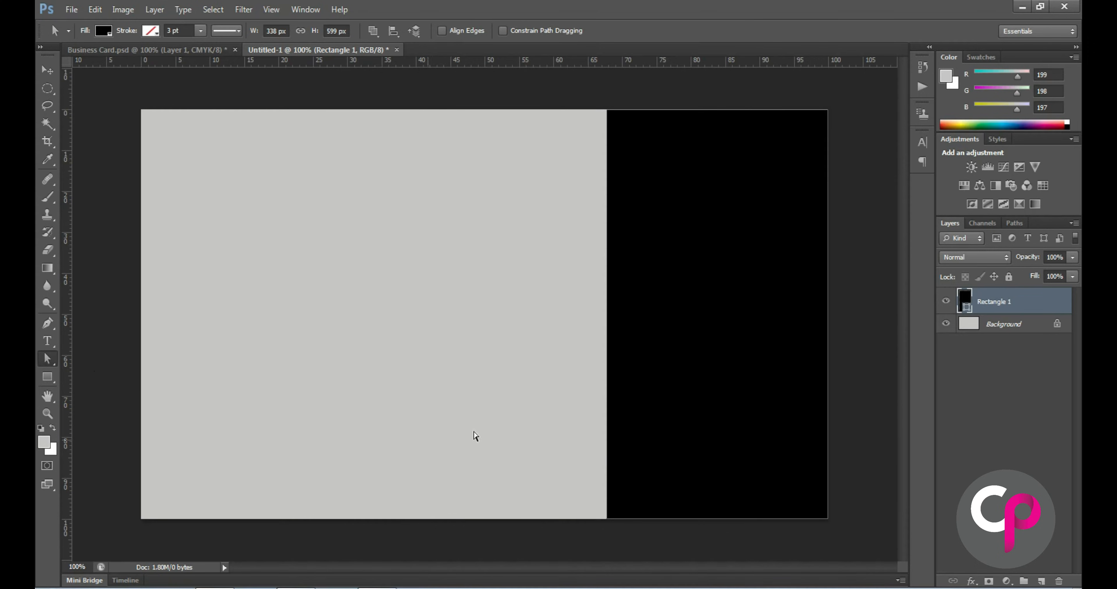
pyautogui.click(632, 113)
pyautogui.moveTo(604, 520); pyautogui.dragTo(492, 518)
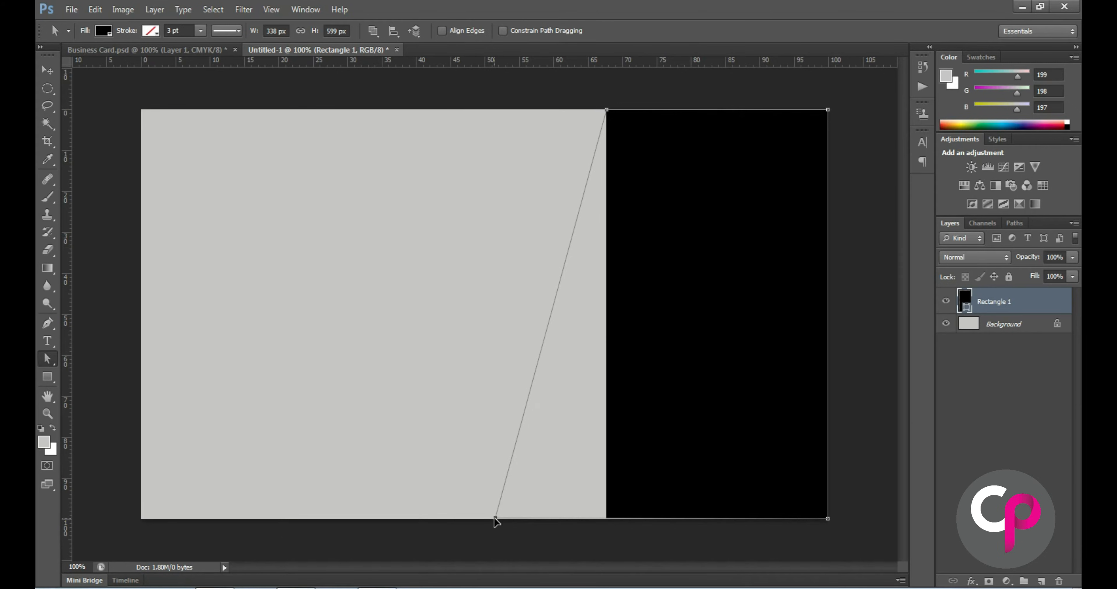
pyautogui.moveTo(495, 520); pyautogui.dragTo(496, 520)
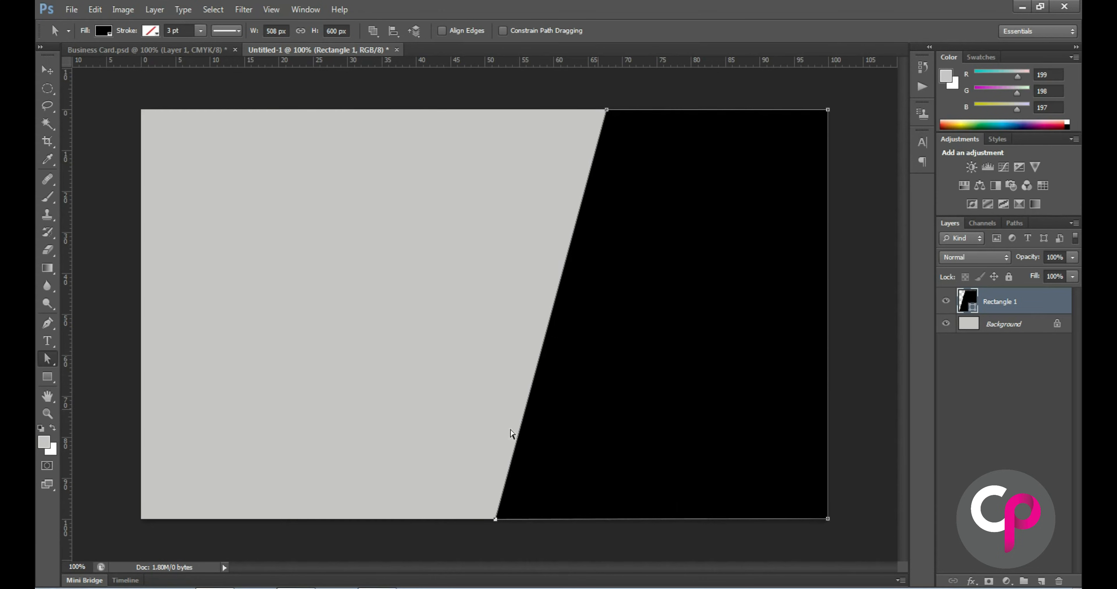
# Draw a horizontal bar about 474 × 71 px from left of the slanted edge to the card's right edge and fill it dark red.
pyautogui.click(48, 378)
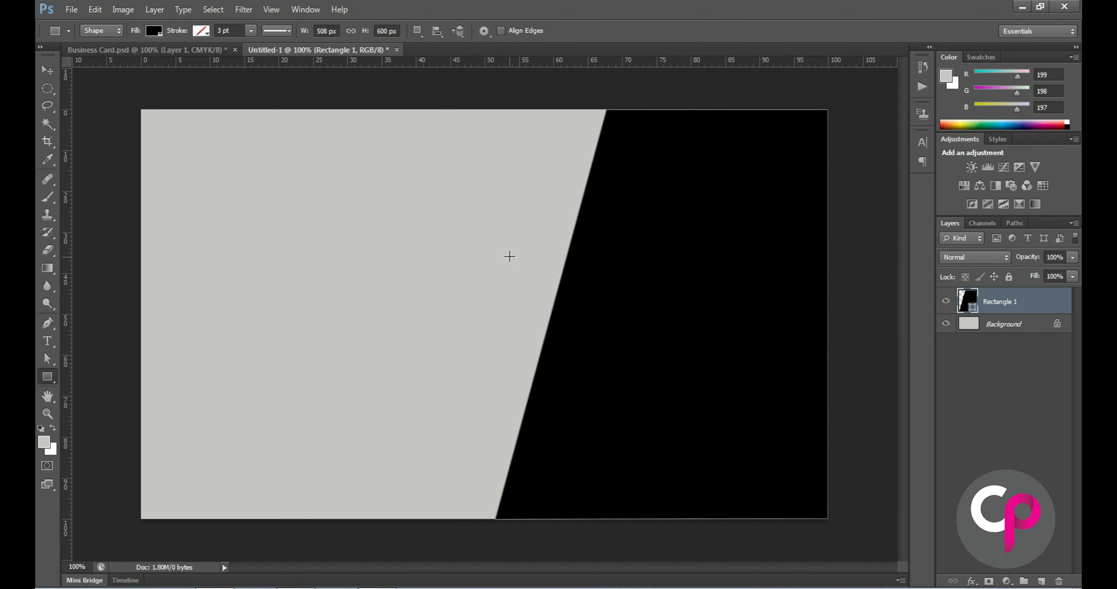
pyautogui.moveTo(516, 261); pyautogui.dragTo(827, 309)
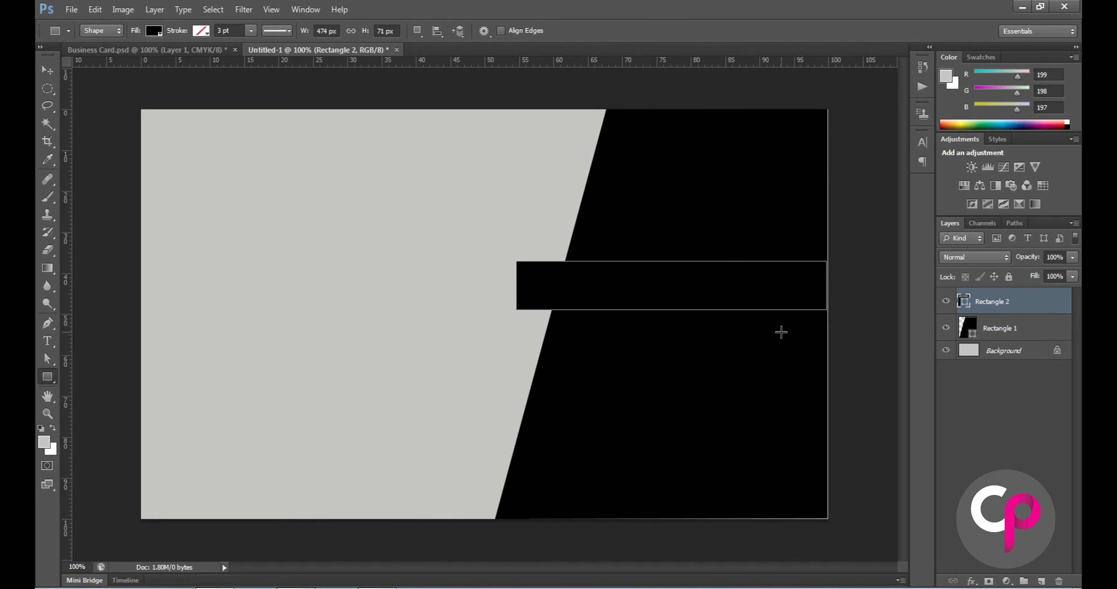
pyautogui.click(154, 31)
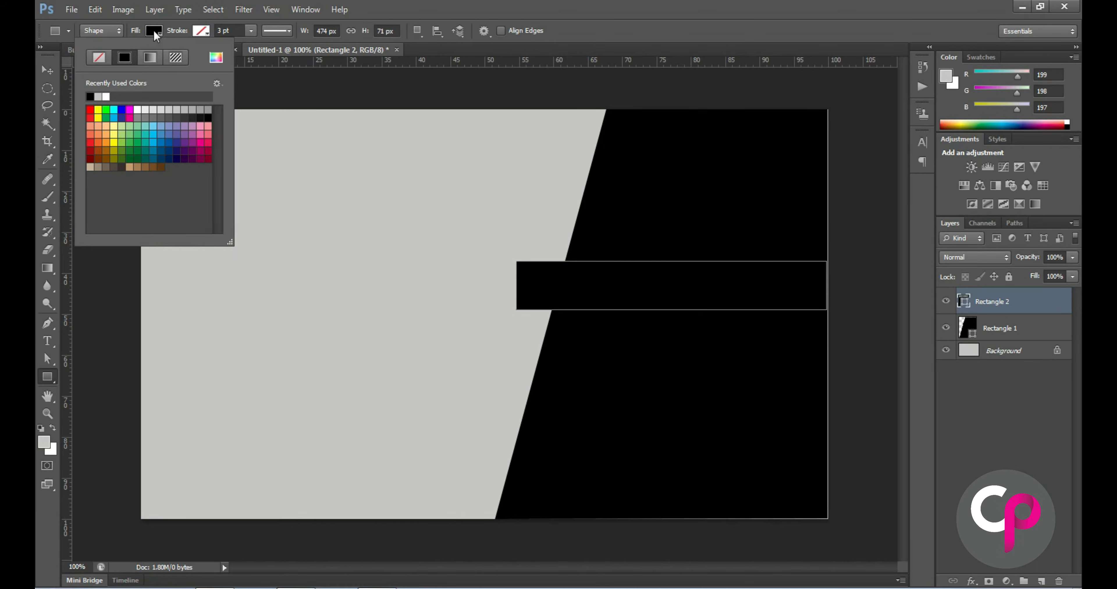
pyautogui.click(89, 159)
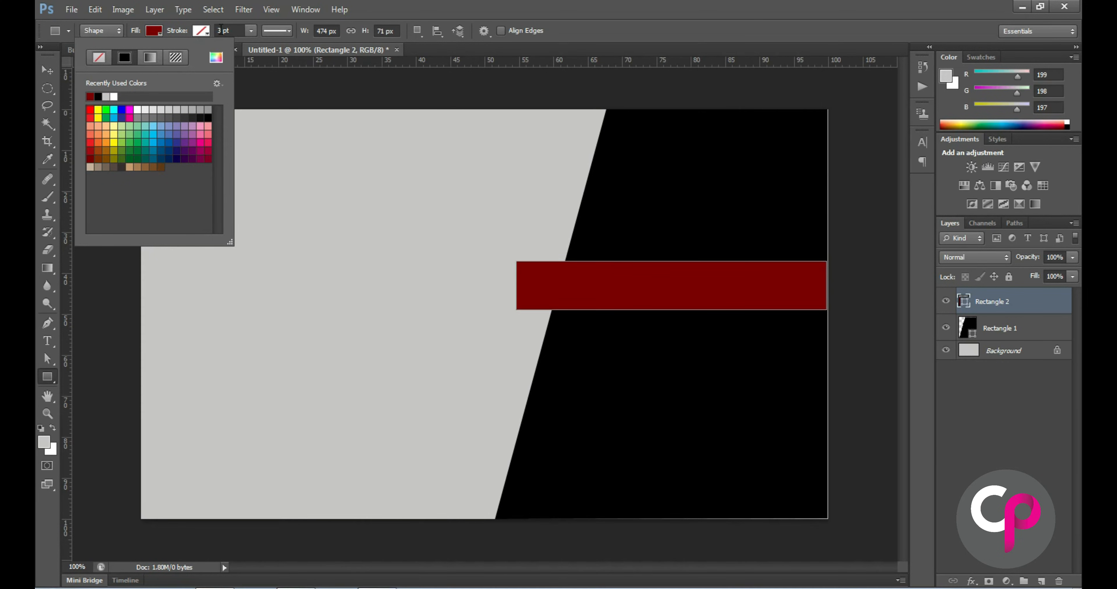
# Set the dark red bar's stroke width to 0 pt.
pyautogui.click(252, 31)
pyautogui.moveTo(248, 46); pyautogui.dragTo(224, 45)
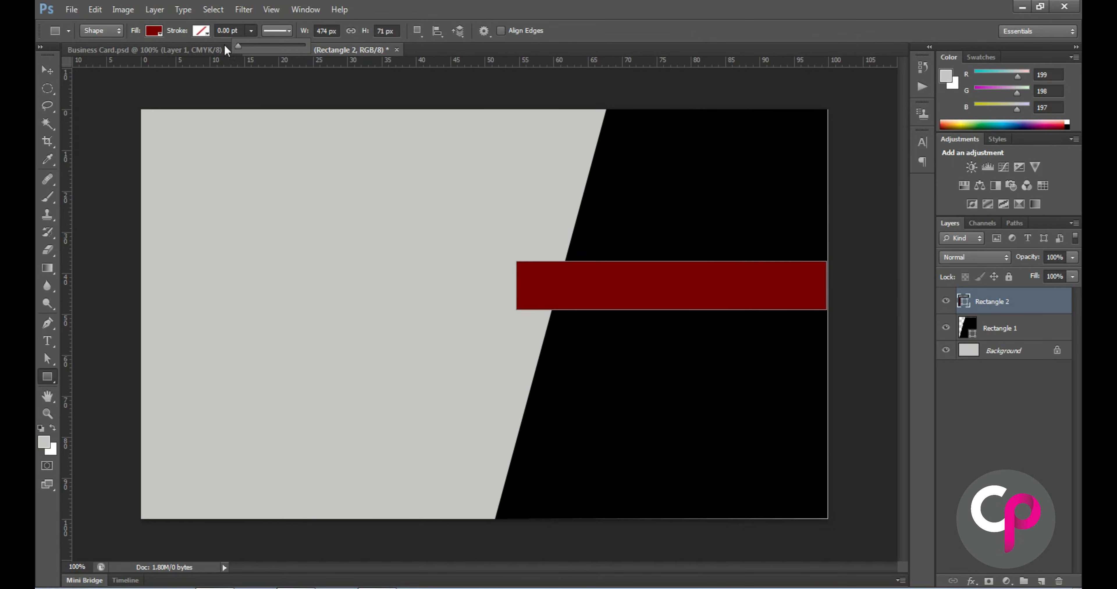
pyautogui.click(223, 31)
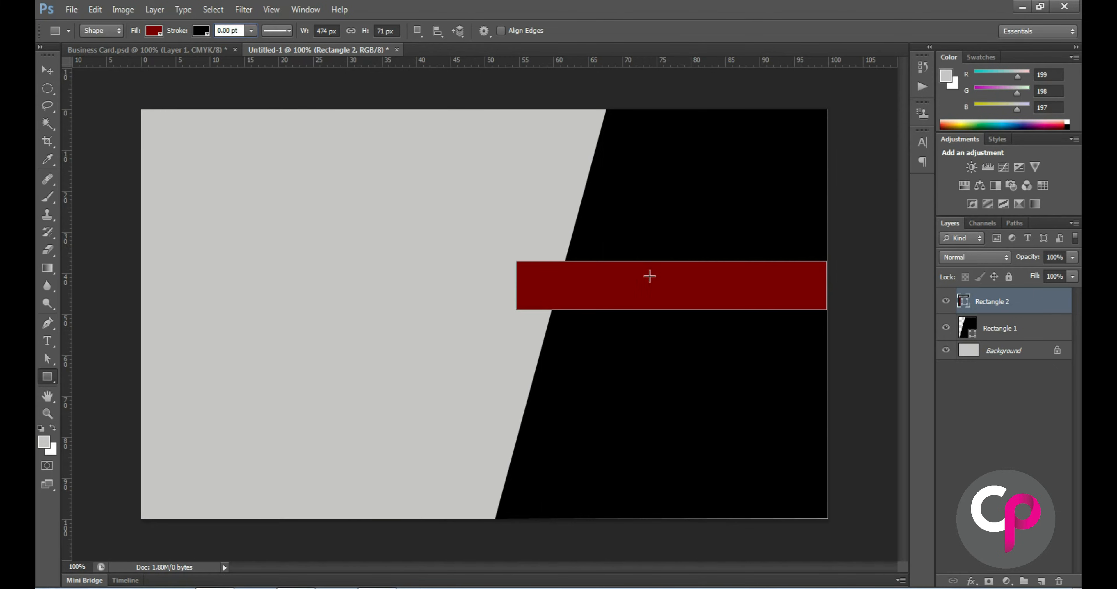
pyautogui.press('v')
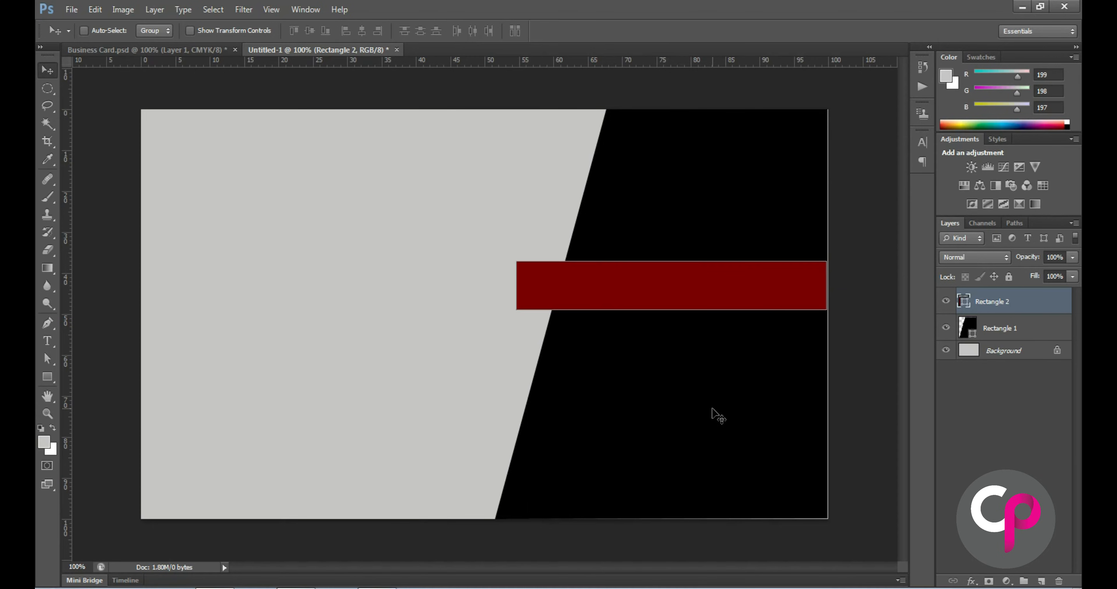
# Select the slanted black shape and set its stroke width to 0 pt.
pyautogui.click(49, 358)
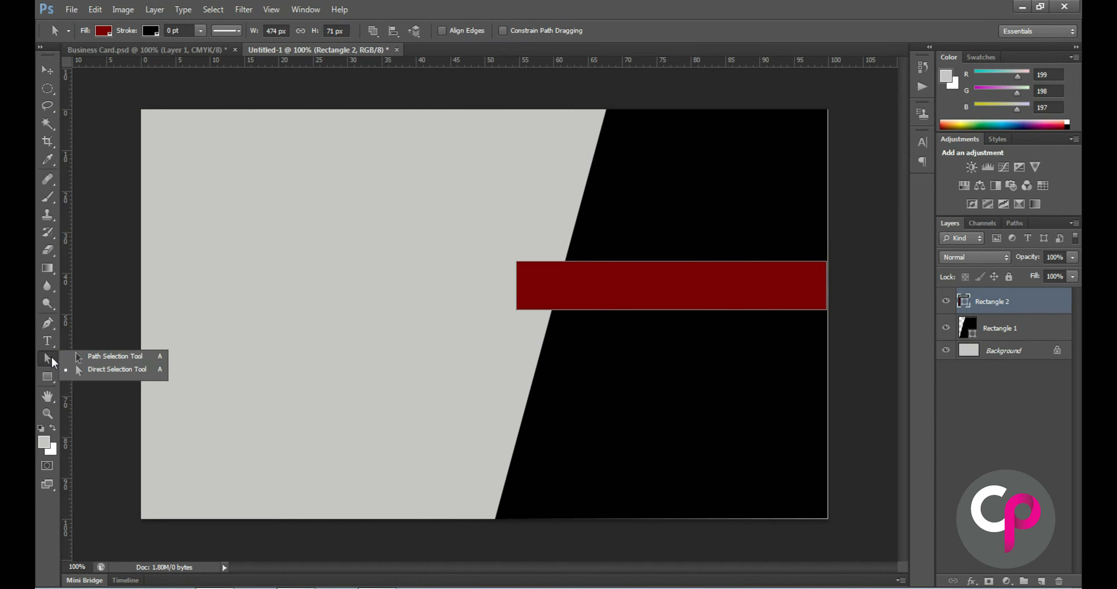
pyautogui.click(92, 370)
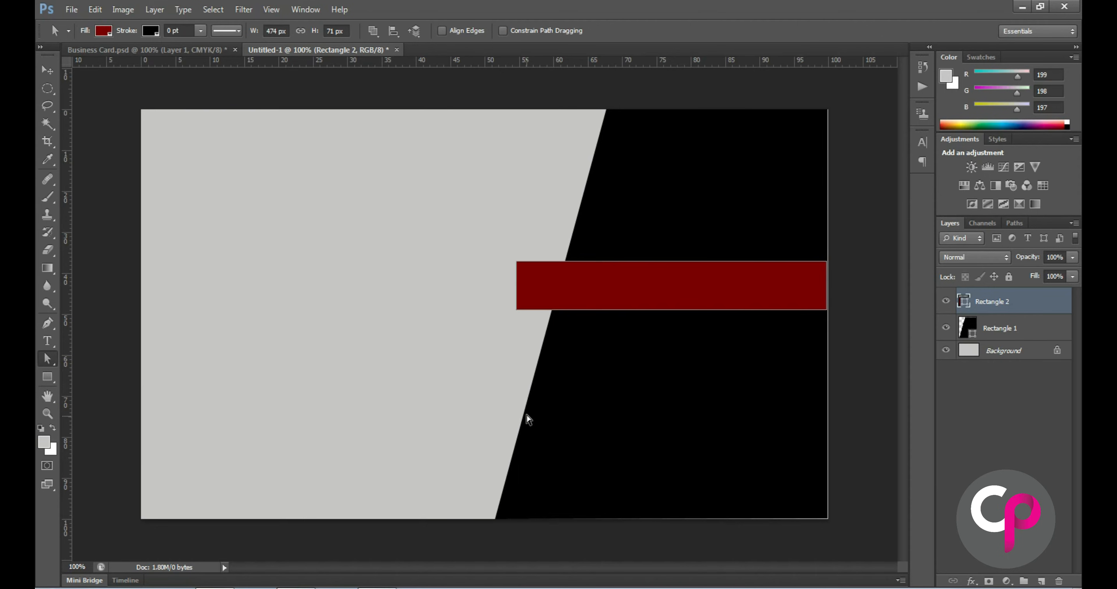
pyautogui.click(526, 418)
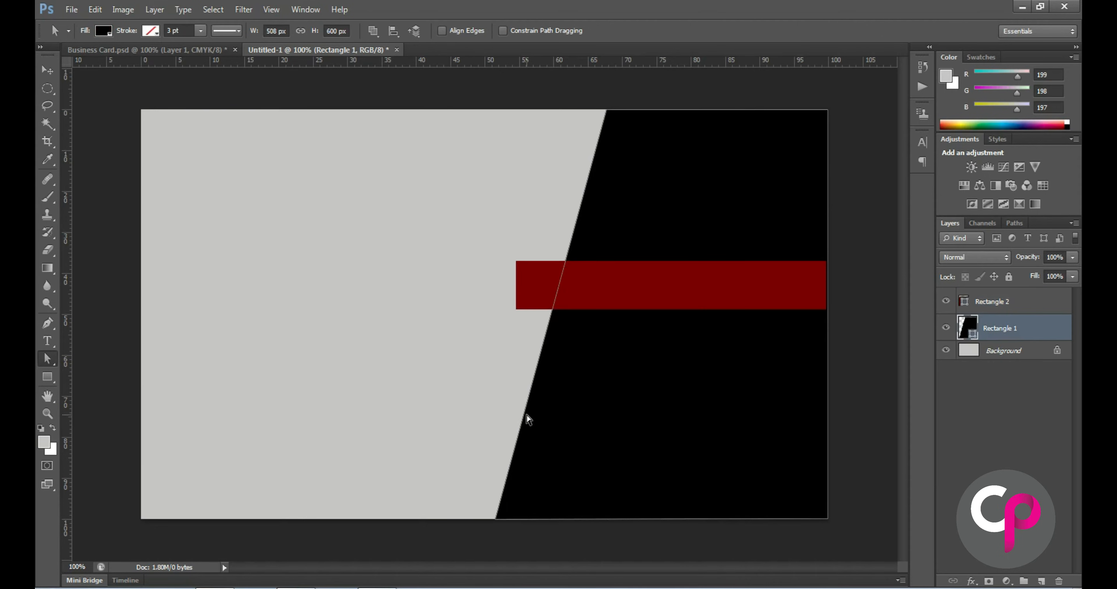
pyautogui.click(232, 31)
pyautogui.click(200, 31)
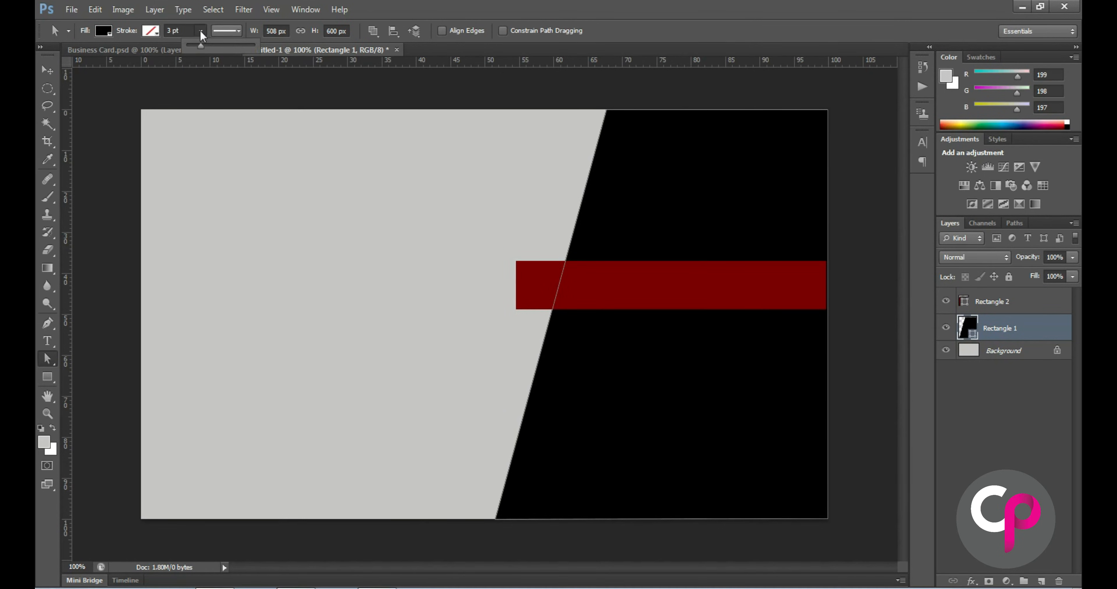
pyautogui.moveTo(190, 44); pyautogui.dragTo(171, 43)
pyautogui.click(712, 408)
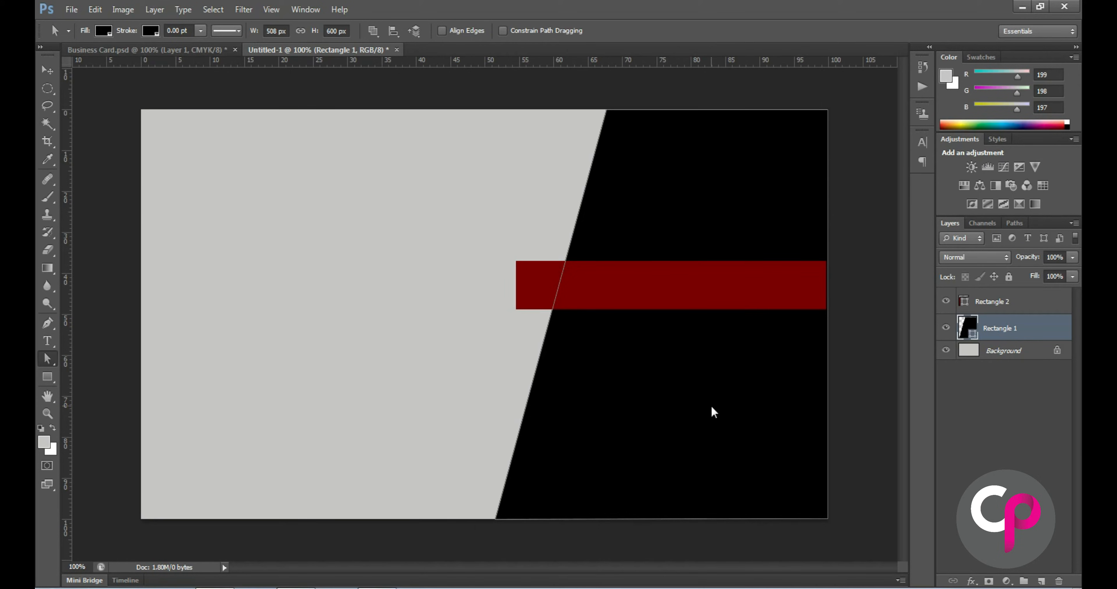
# Draw a 1 px line from the red bar's lower-left corner down to the black shape's slanted edge and fill it dark red.
pyautogui.click(48, 377)
pyautogui.click(97, 426)
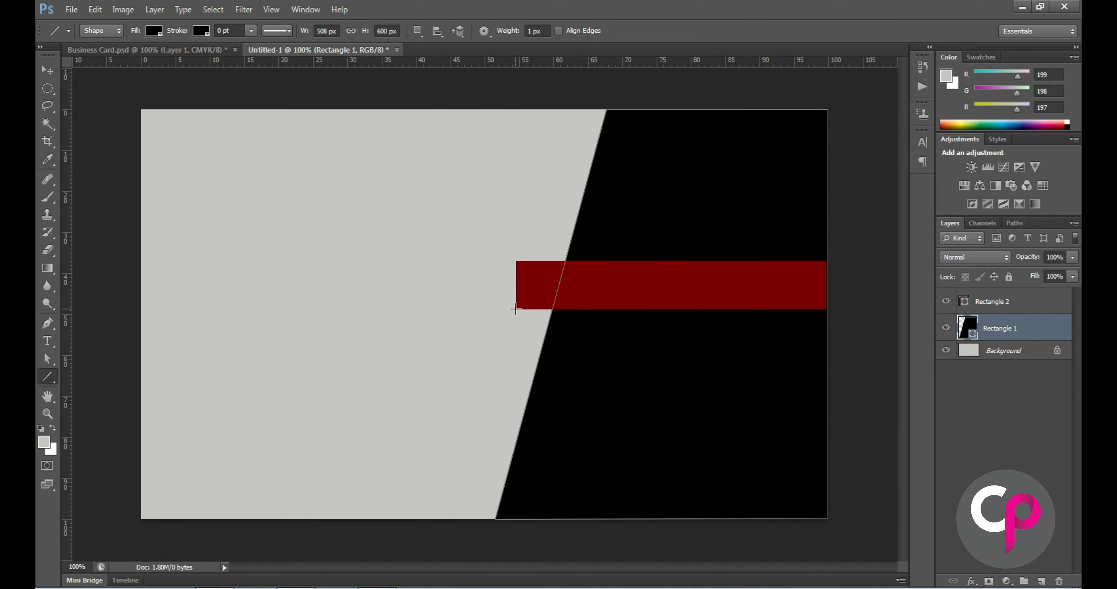
pyautogui.moveTo(516, 309); pyautogui.dragTo(541, 353)
pyautogui.moveTo(542, 353); pyautogui.dragTo(541, 353)
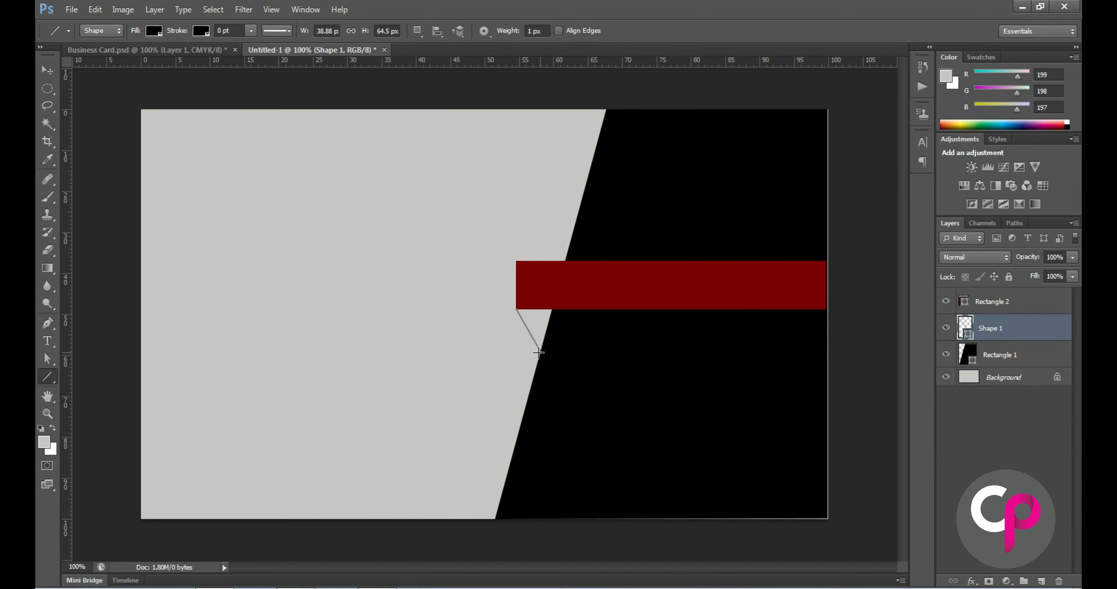
pyautogui.click(153, 30)
pyautogui.click(95, 158)
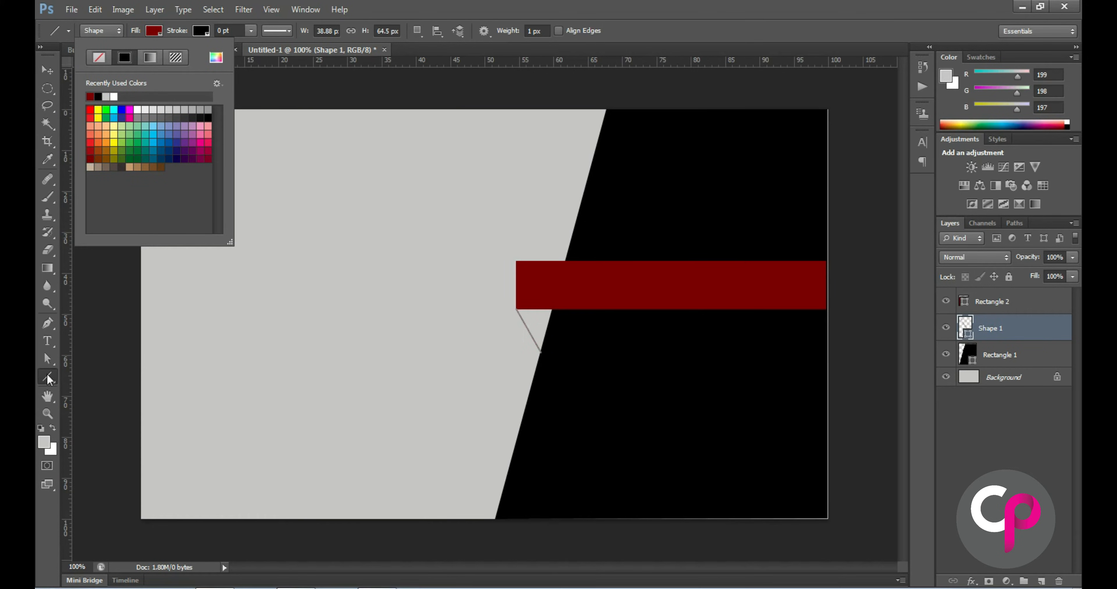
# Reshape the line into a fold triangle by moving one lower anchor point to where the red bar's bottom meets the slanted edge.
pyautogui.moveTo(46, 362); pyautogui.dragTo(96, 369)
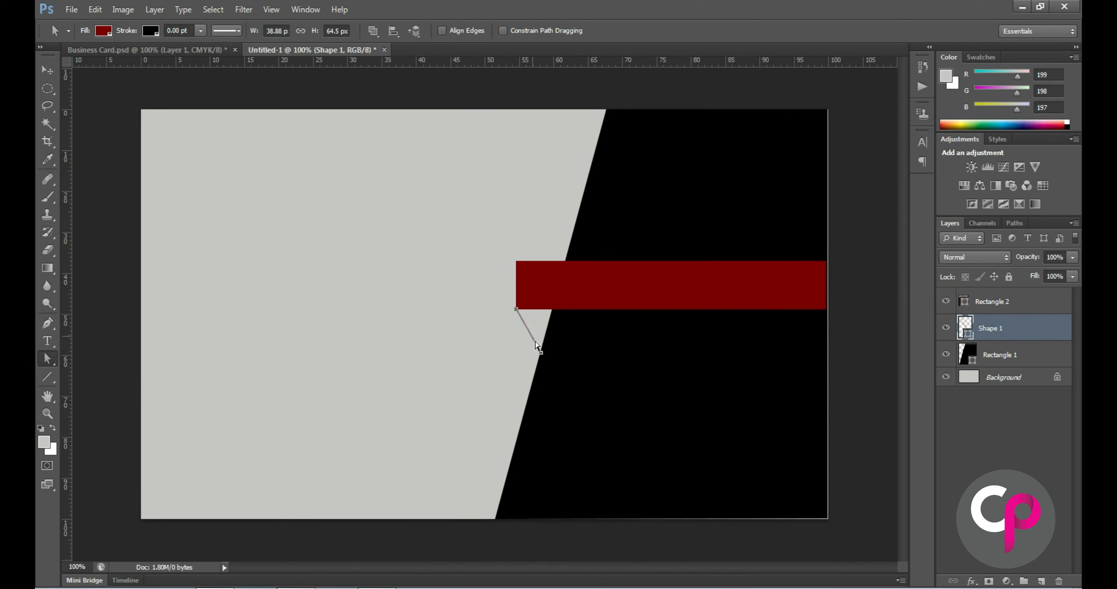
pyautogui.moveTo(540, 351); pyautogui.dragTo(553, 311)
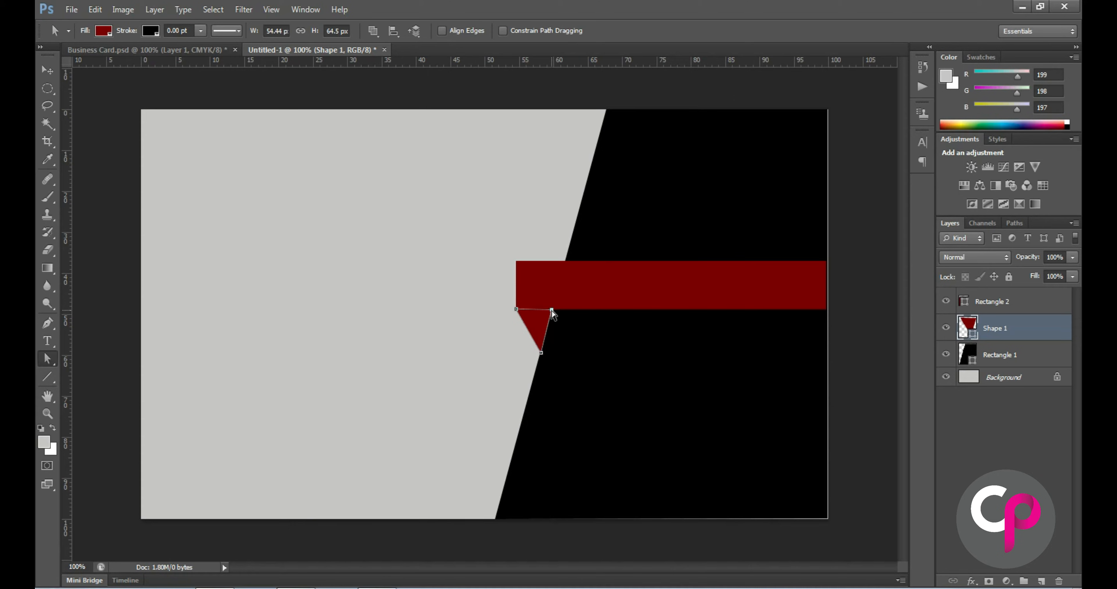
pyautogui.click(390, 402)
# Select the dark red fold triangle and send it backward one level, behind the slanted black shape.
pyautogui.click(47, 70)
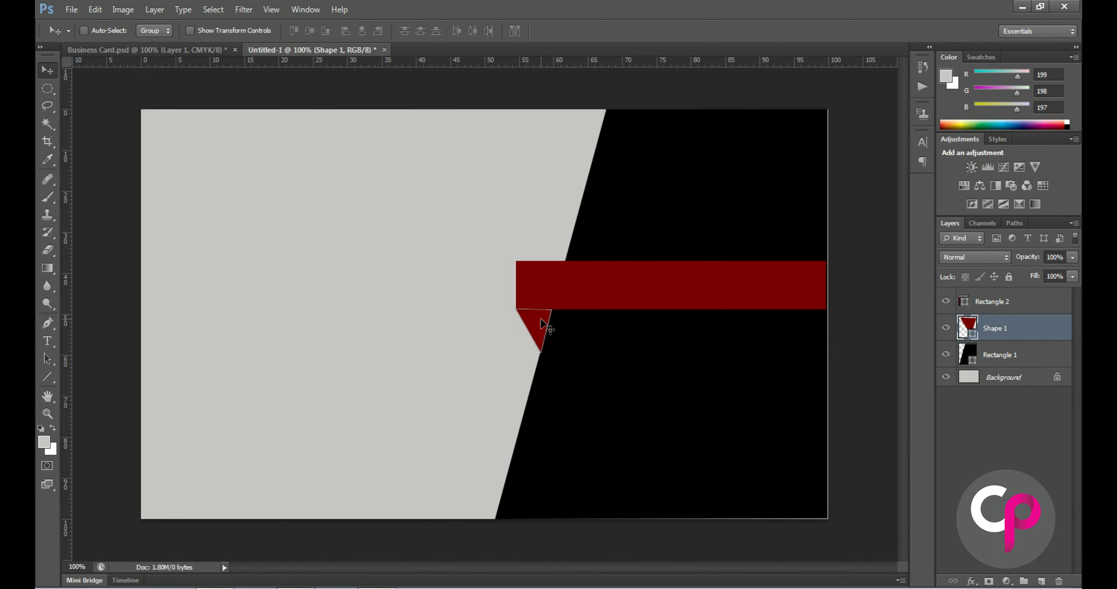
pyautogui.click(47, 360)
pyautogui.click(96, 372)
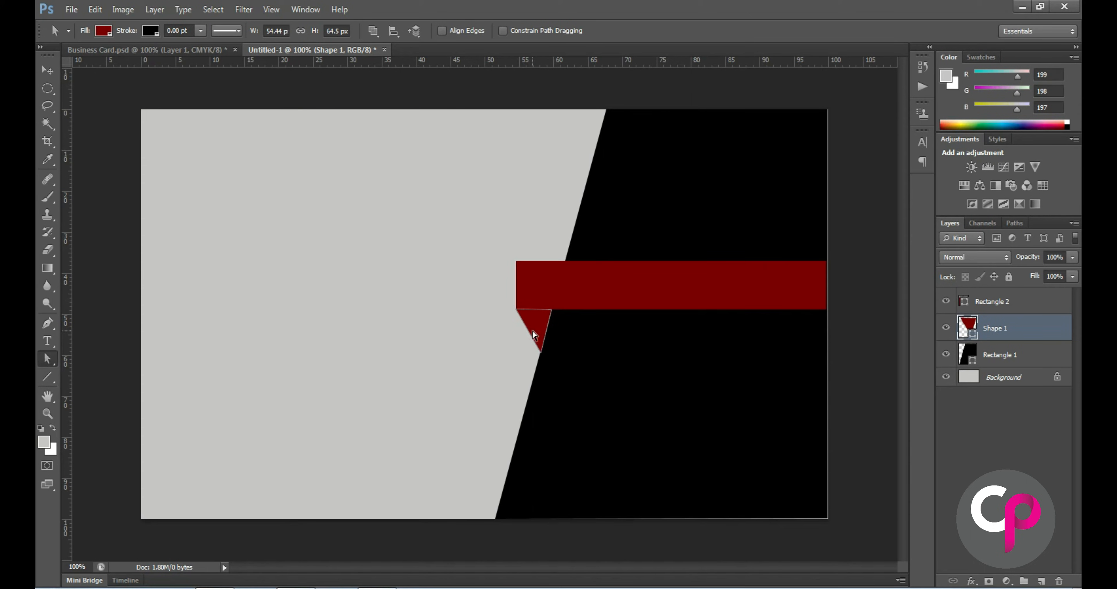
pyautogui.click(154, 9)
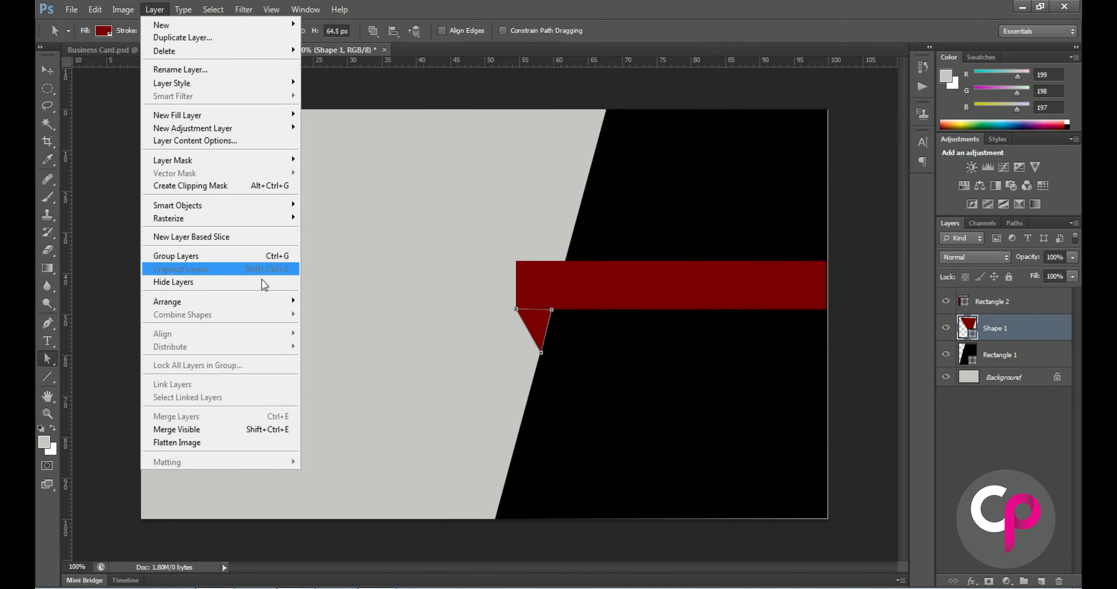
pyautogui.moveTo(279, 307)
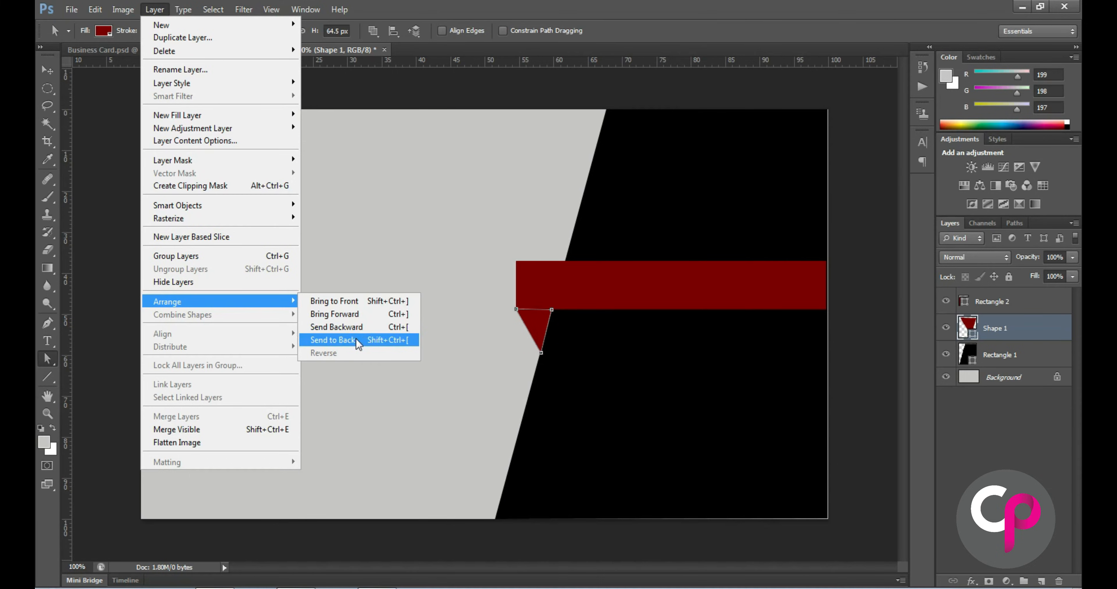
pyautogui.click(364, 334)
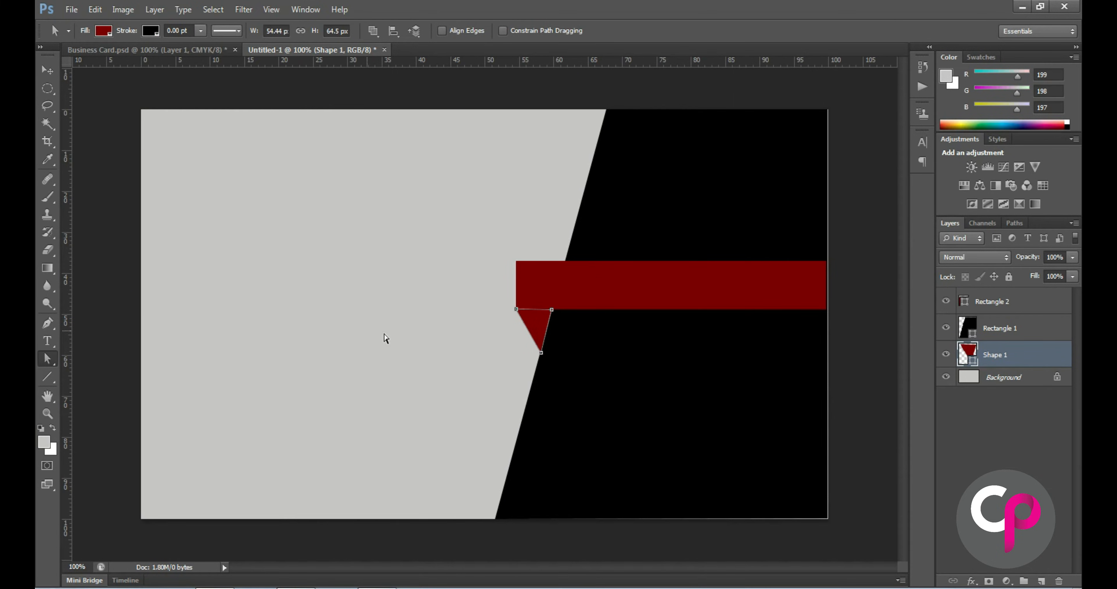
# Adjust the fold triangle's upper-right anchor so its edge tucks behind the black shape under the red bar, and deselect all layers.
pyautogui.click(568, 298)
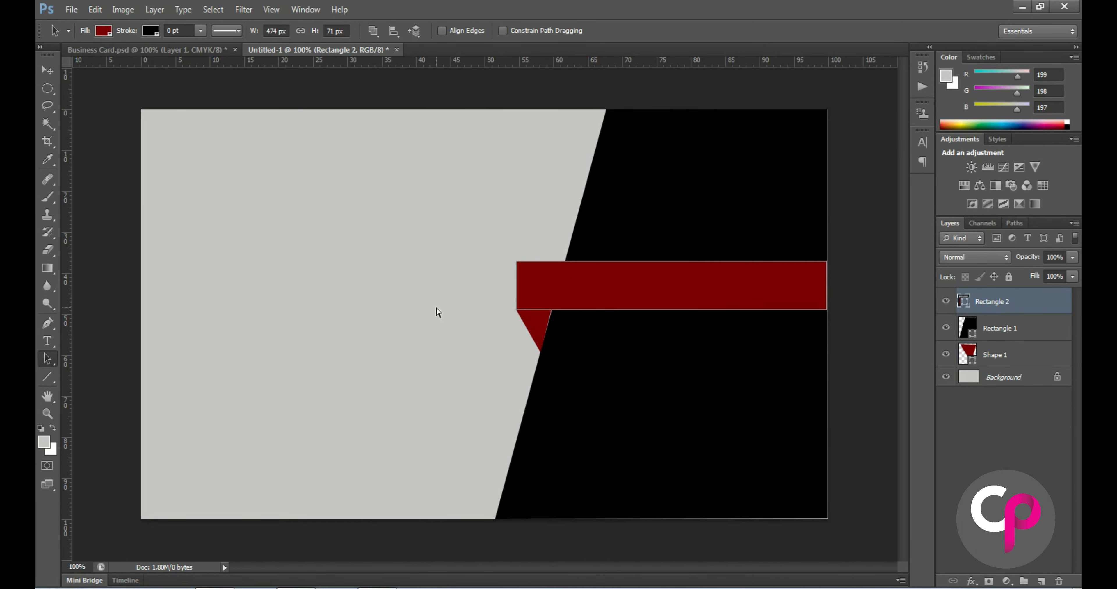
pyautogui.click(47, 71)
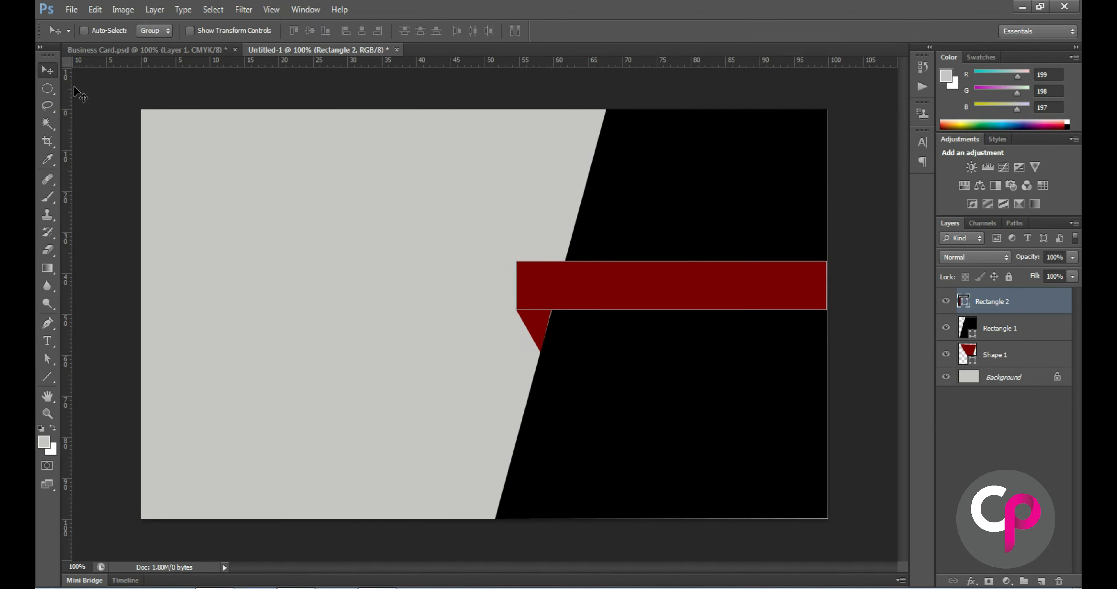
pyautogui.keyDown('ctrl'); pyautogui.click(371, 336); pyautogui.keyUp('ctrl')
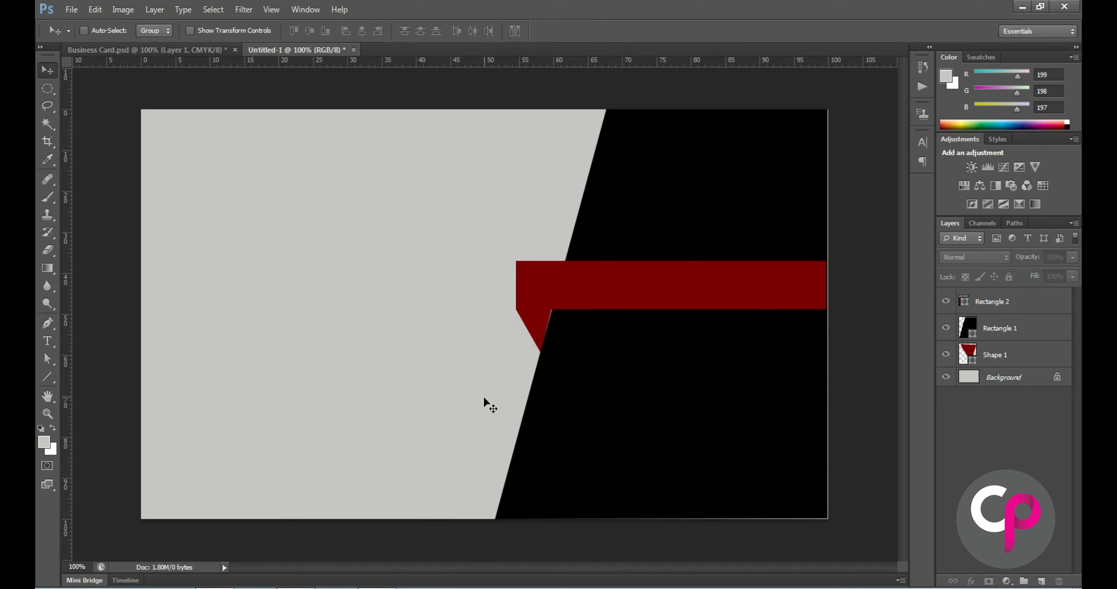
pyautogui.click(51, 357)
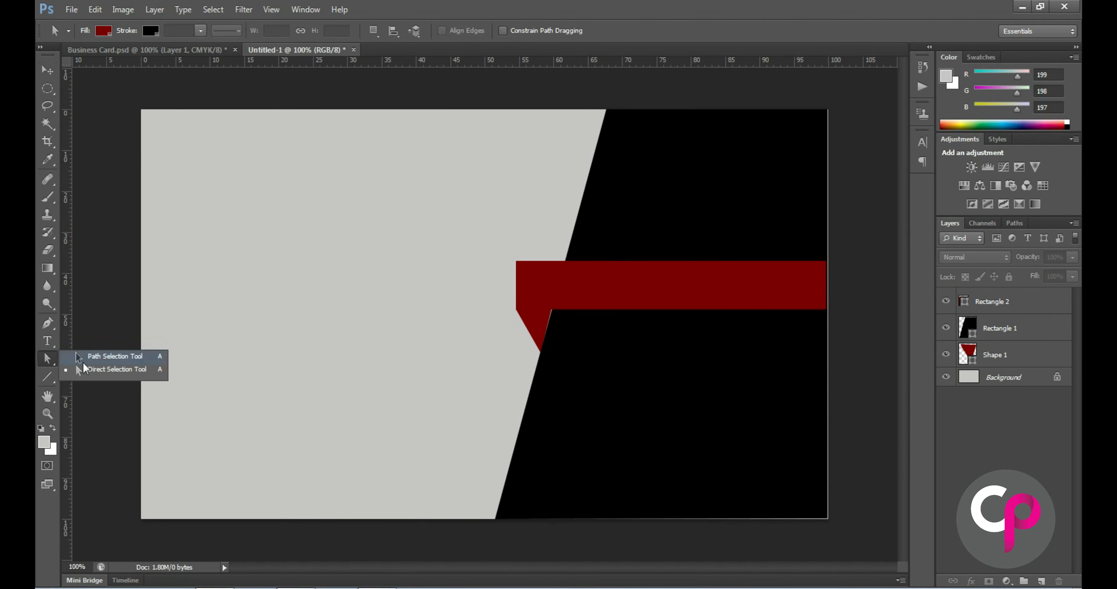
pyautogui.click(103, 373)
pyautogui.click(540, 332)
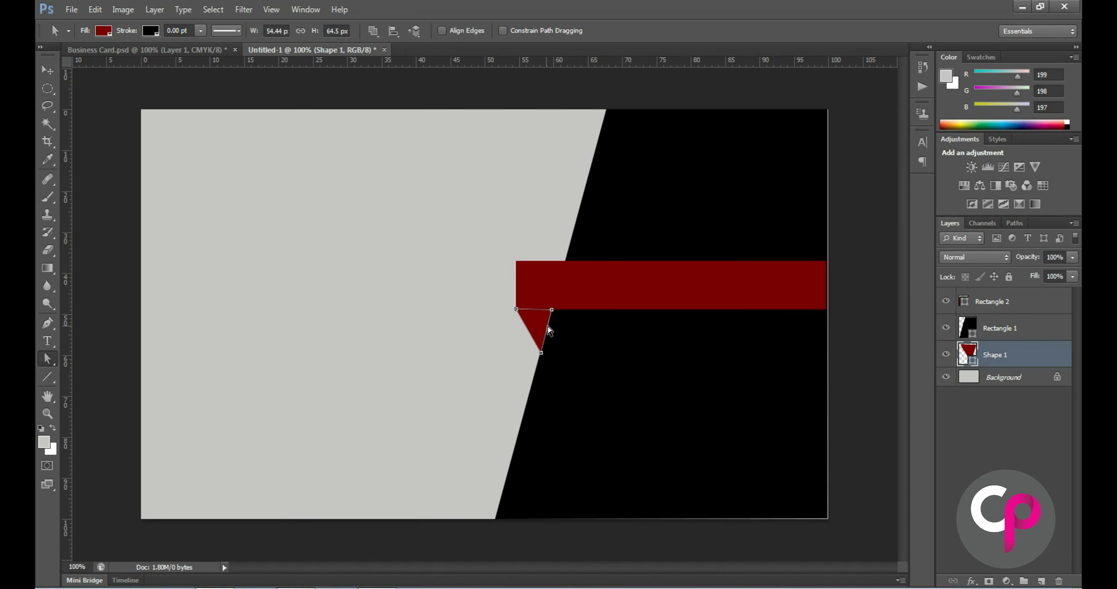
pyautogui.moveTo(552, 310)
pyautogui.mouseDown()
pyautogui.moveTo(566, 294)
pyautogui.moveTo(542, 325)
pyautogui.mouseUp()
pyautogui.click(377, 372)
pyautogui.click(43, 72)
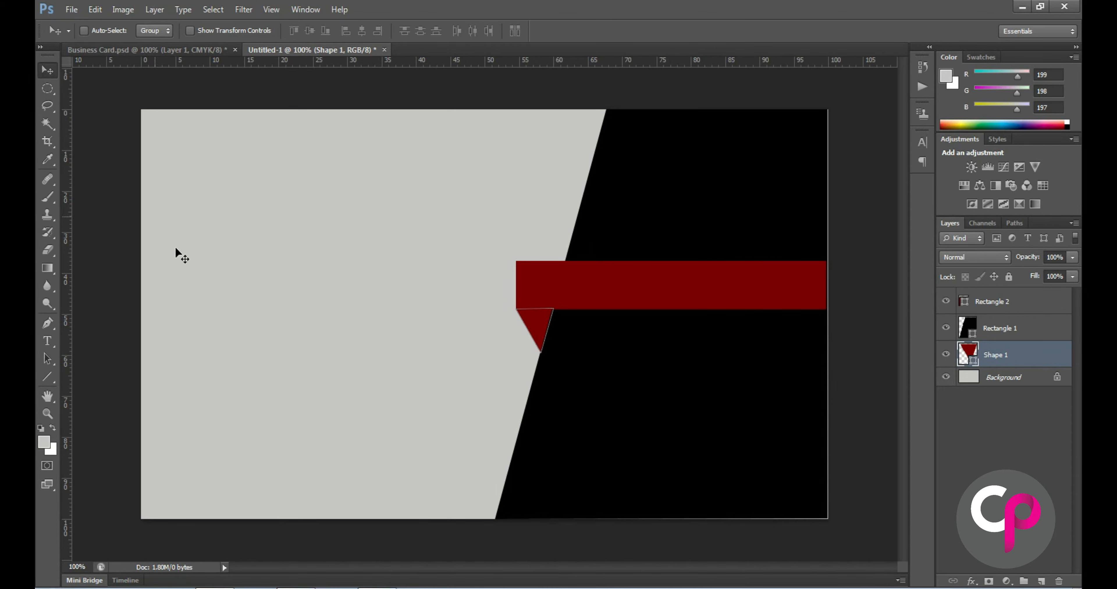
pyautogui.hotkey('ctrl', 'alt', 'a')
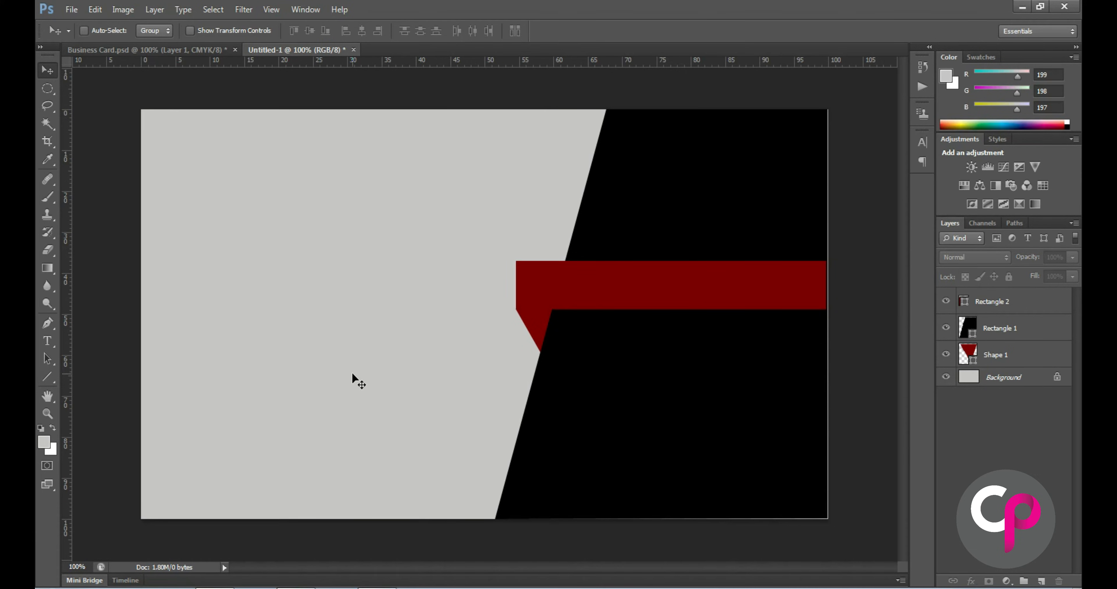
# Set up the Type tool with an 18 pt size and white (ffffff) text colour.
pyautogui.click(47, 341)
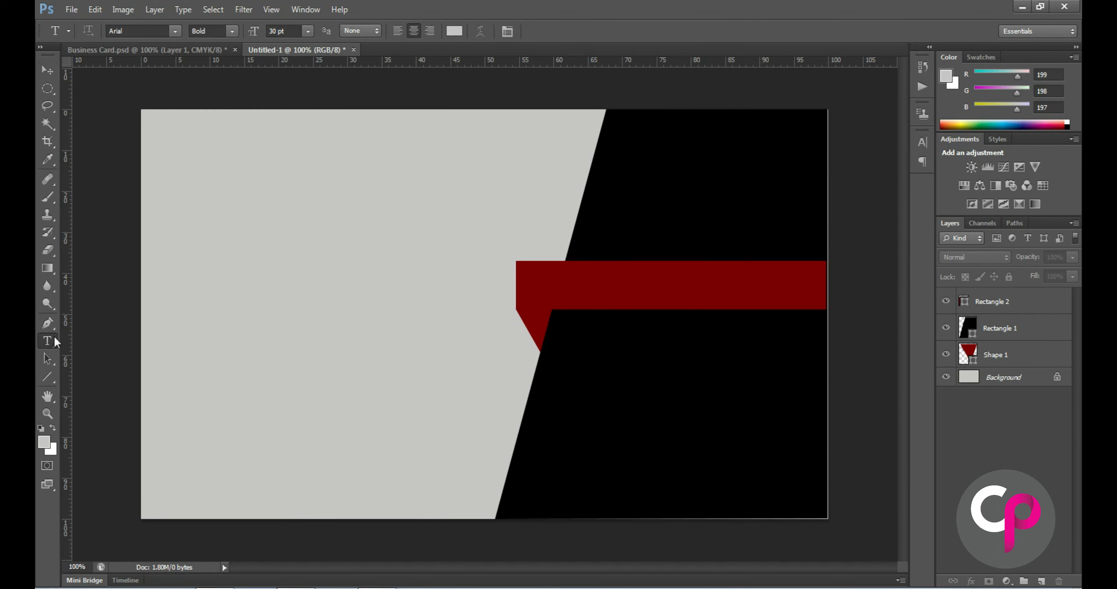
pyautogui.click(309, 32)
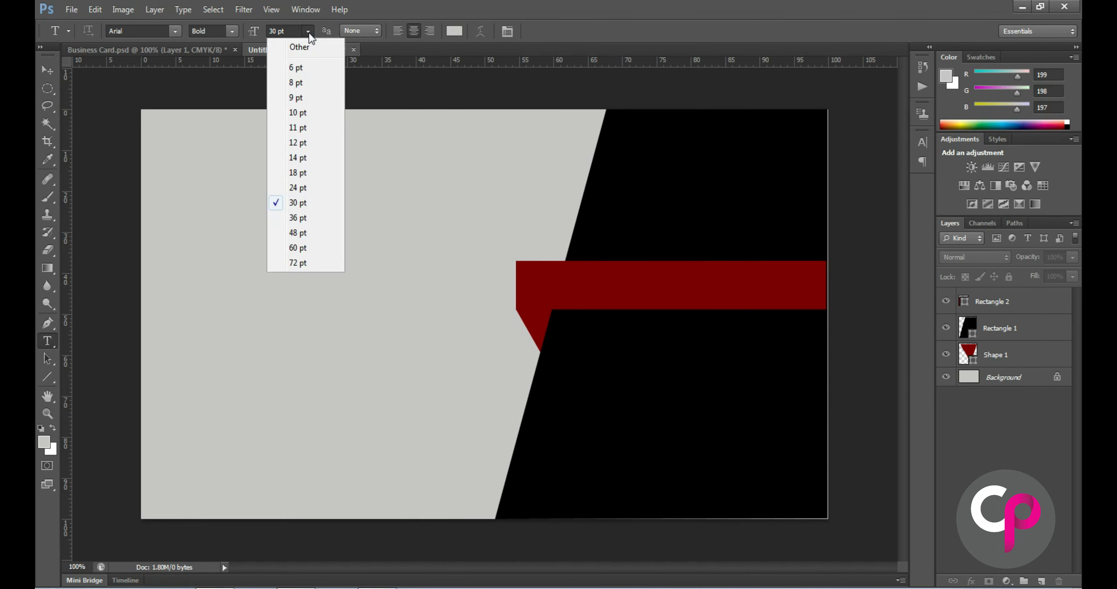
pyautogui.click(302, 173)
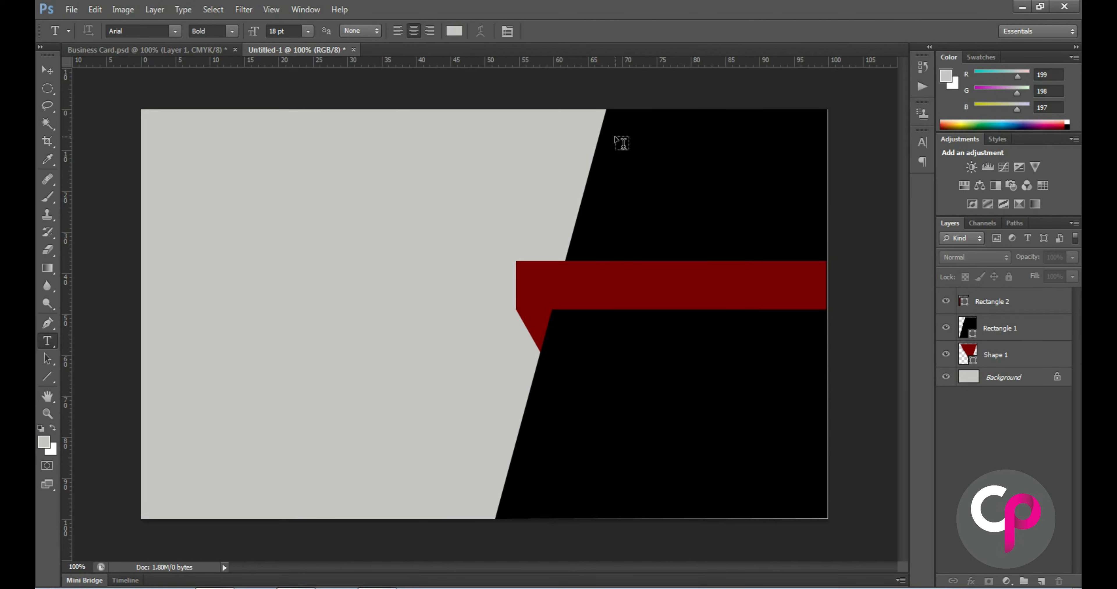
pyautogui.click(454, 31)
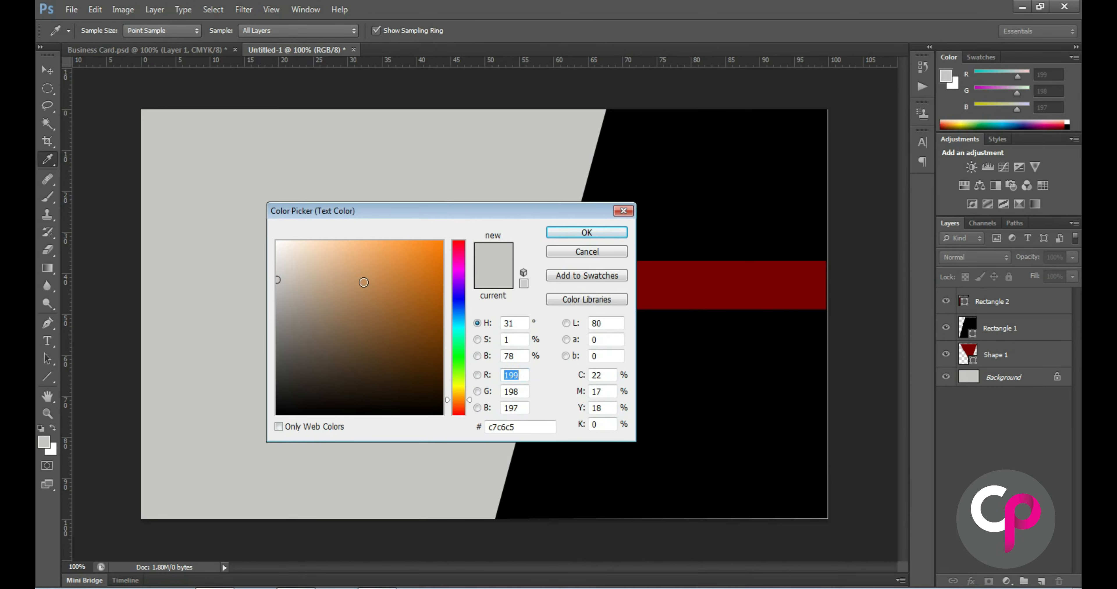
pyautogui.moveTo(277, 280); pyautogui.dragTo(270, 238)
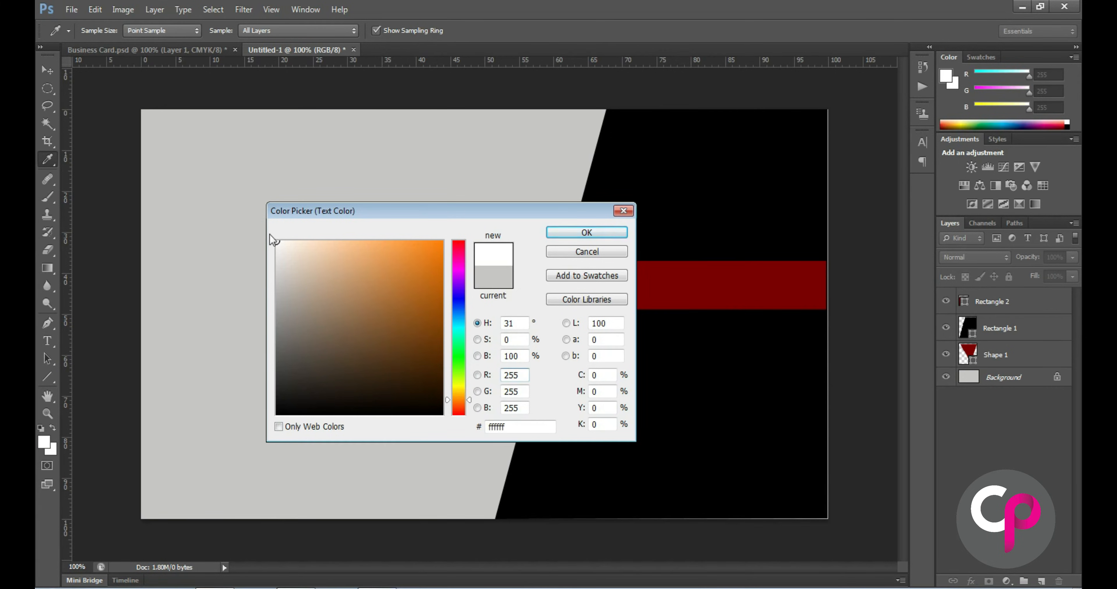
pyautogui.click(594, 234)
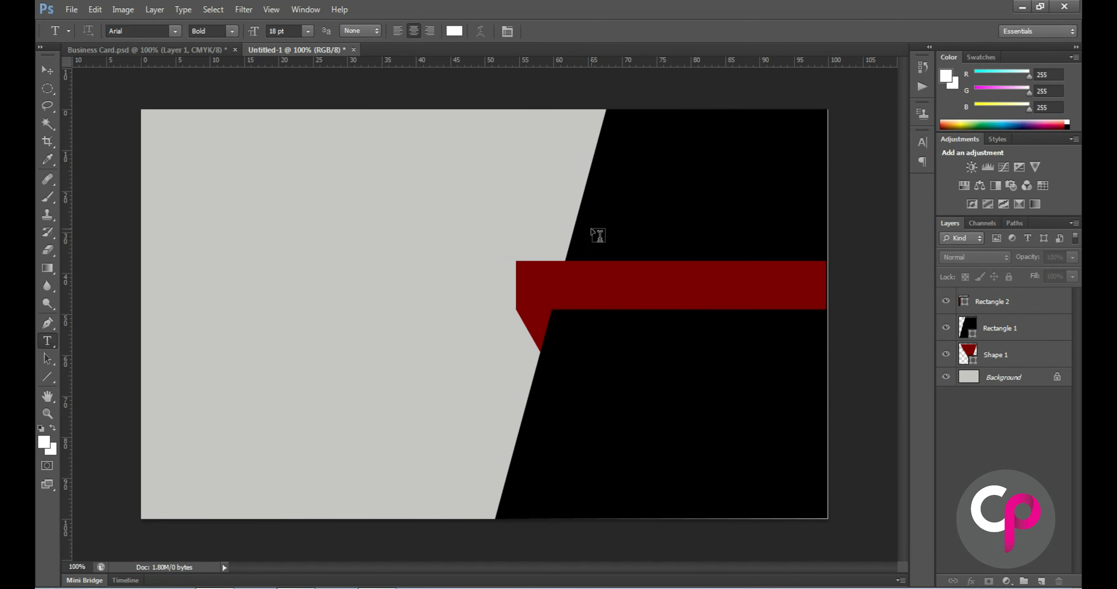
# Add the 12 pt white text "We Print &" and place it near the top of the black panel.
pyautogui.click(617, 138)
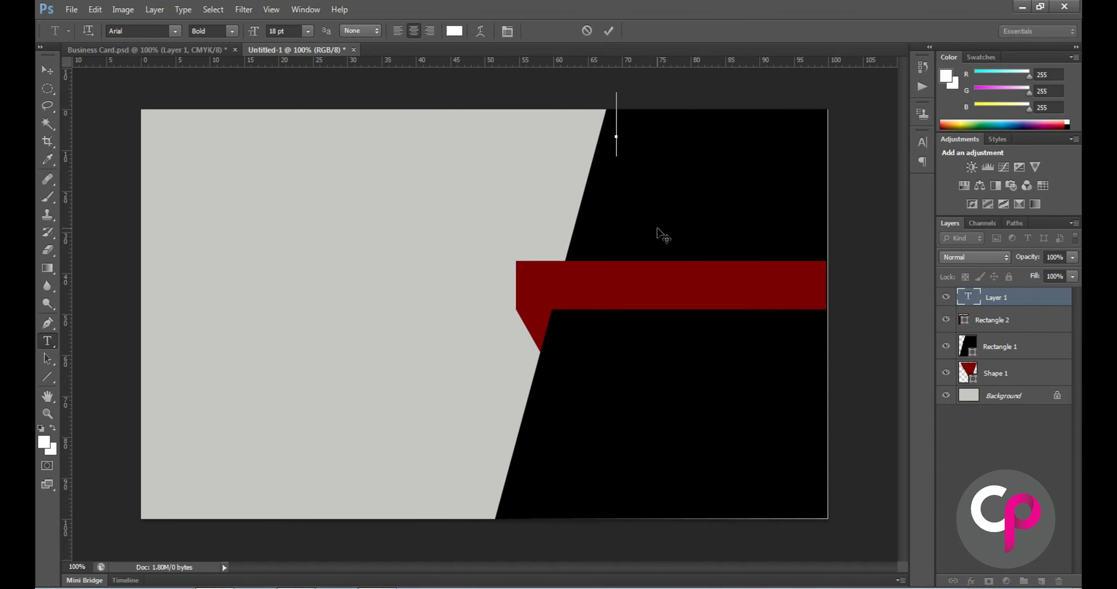
pyautogui.click(308, 31)
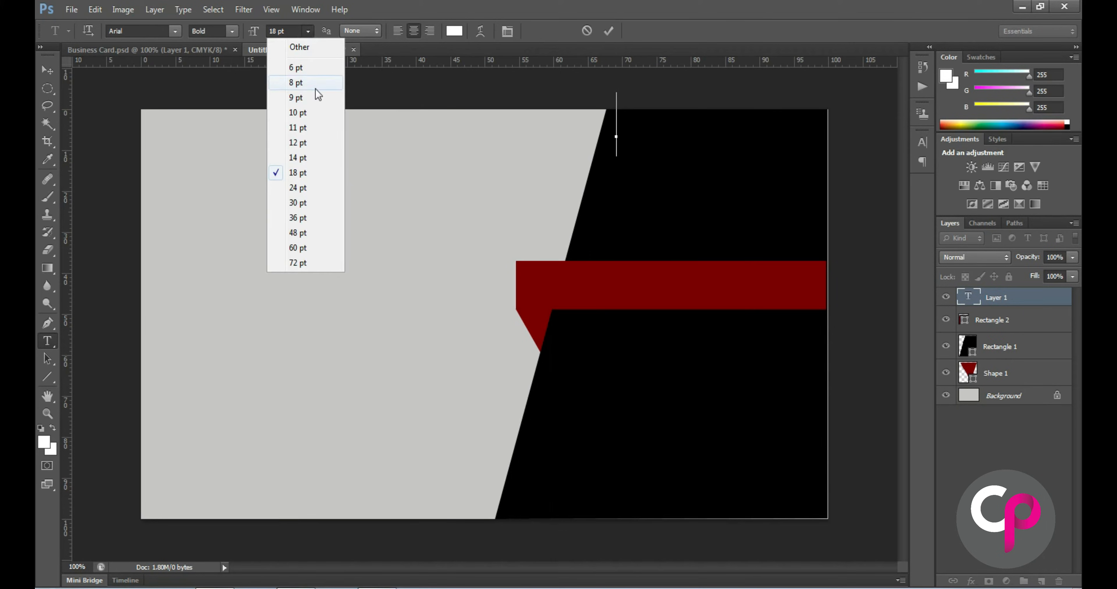
pyautogui.click(302, 144)
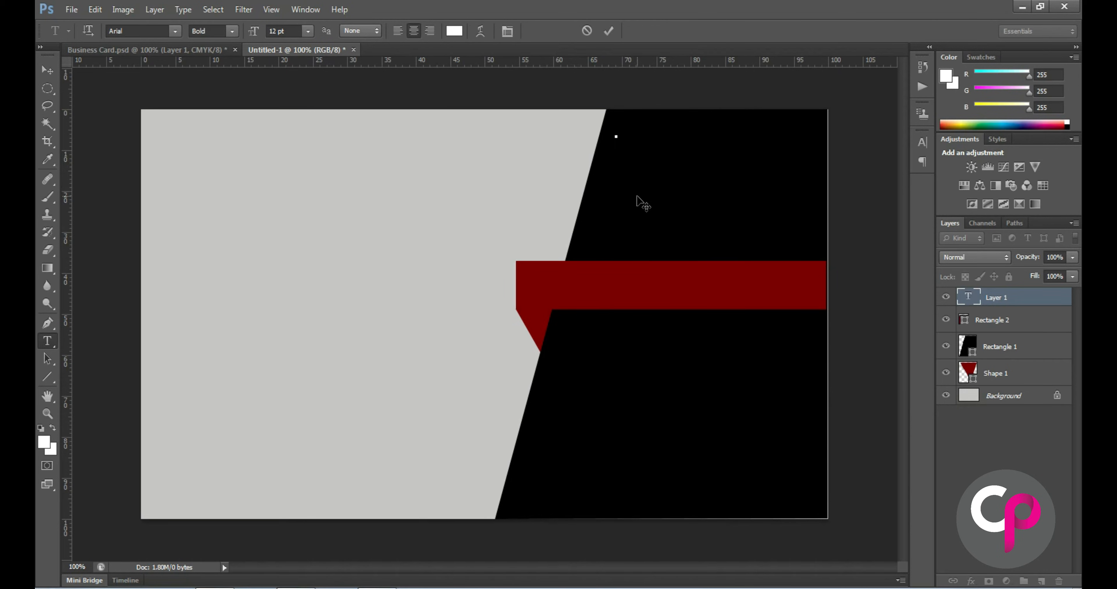
pyautogui.write('We Print')
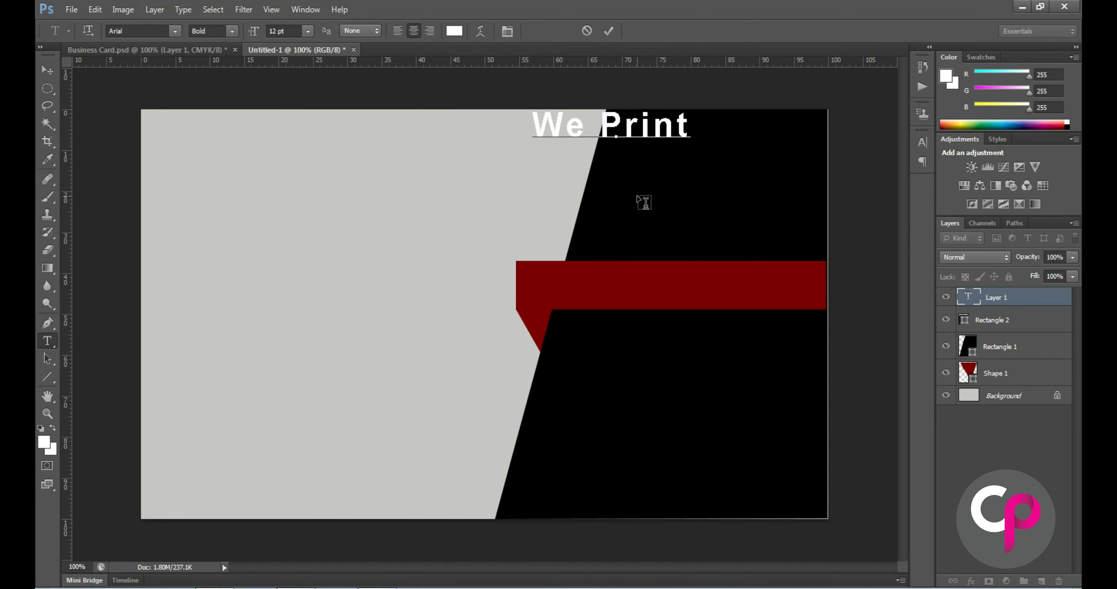
pyautogui.write(' &')
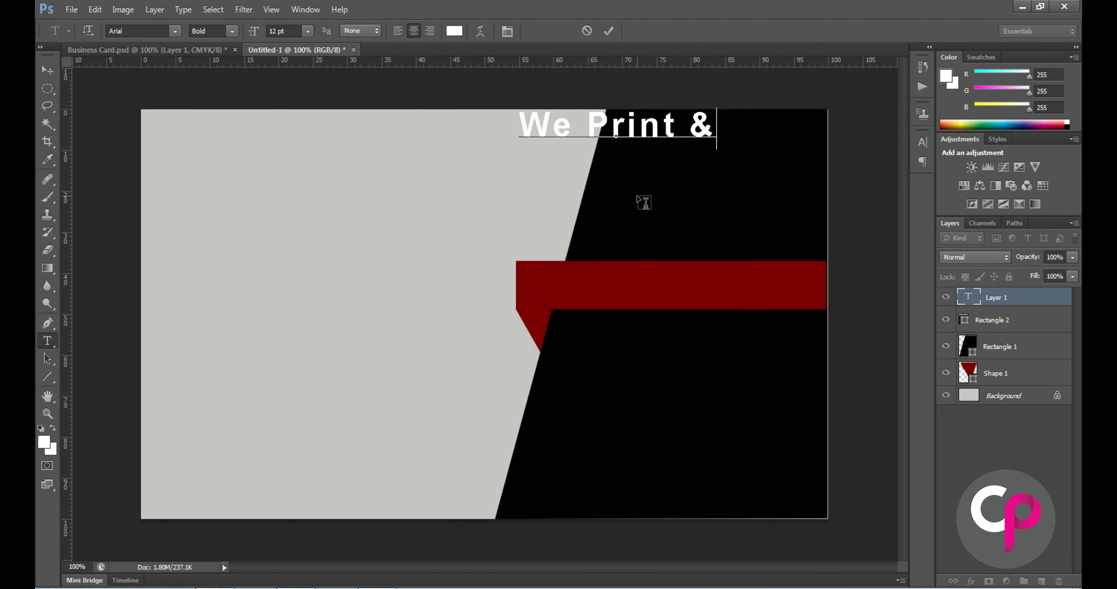
pyautogui.click(51, 71)
pyautogui.moveTo(625, 131); pyautogui.dragTo(711, 137)
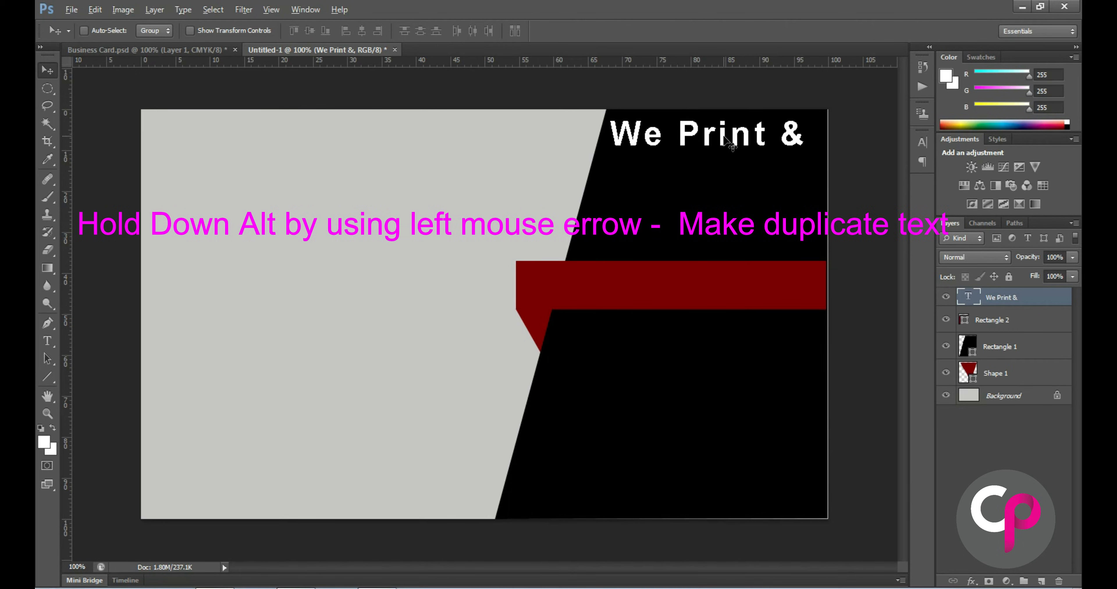
# Make a copy of the "We Print &" text reading "Display" and place it just below, close to the card's right edge.
pyautogui.moveTo(725, 138); pyautogui.dragTo(724, 172)
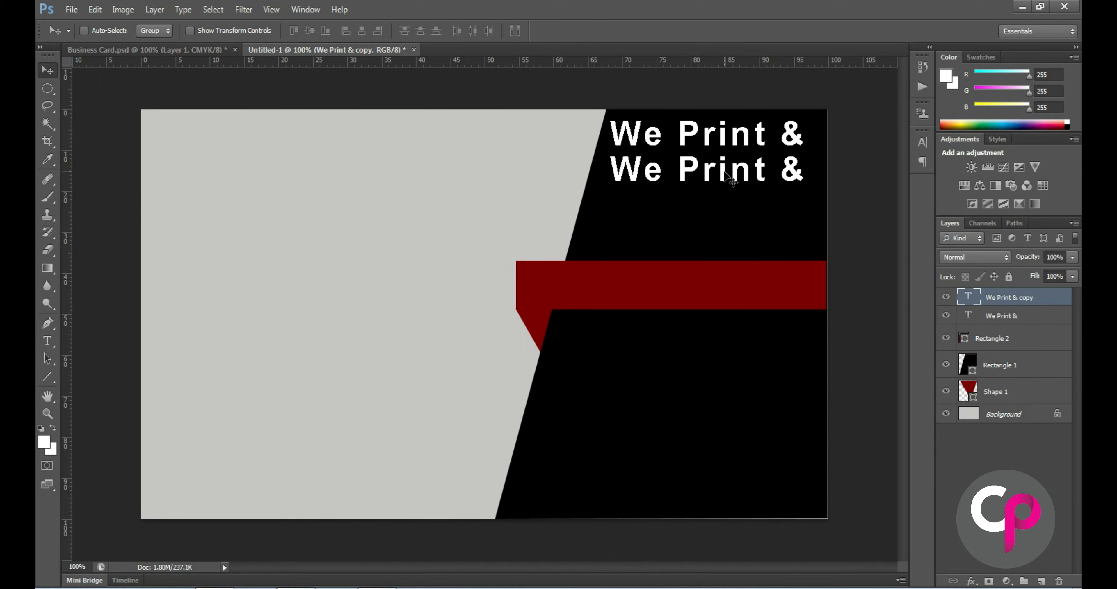
pyautogui.click(50, 339)
pyautogui.click(696, 169)
pyautogui.moveTo(616, 174); pyautogui.dragTo(800, 179)
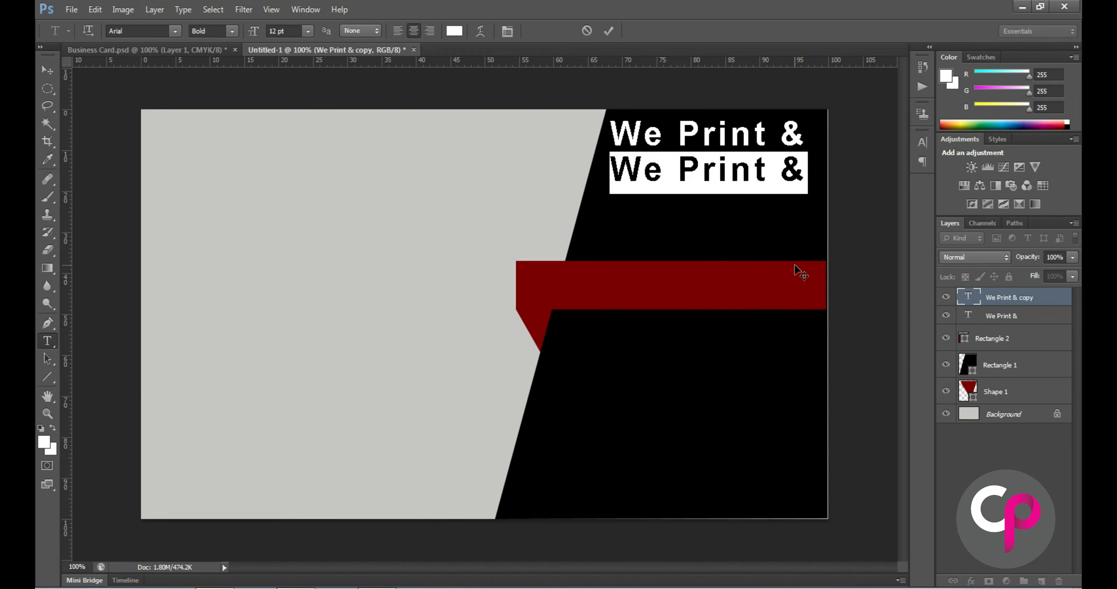
pyautogui.write('D')
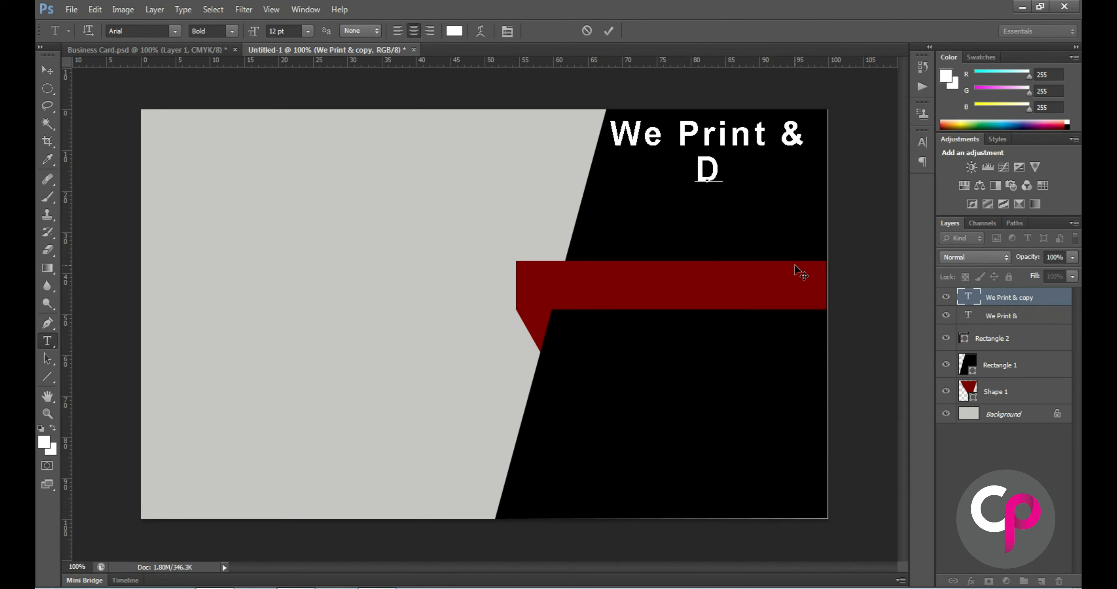
pyautogui.write('is')
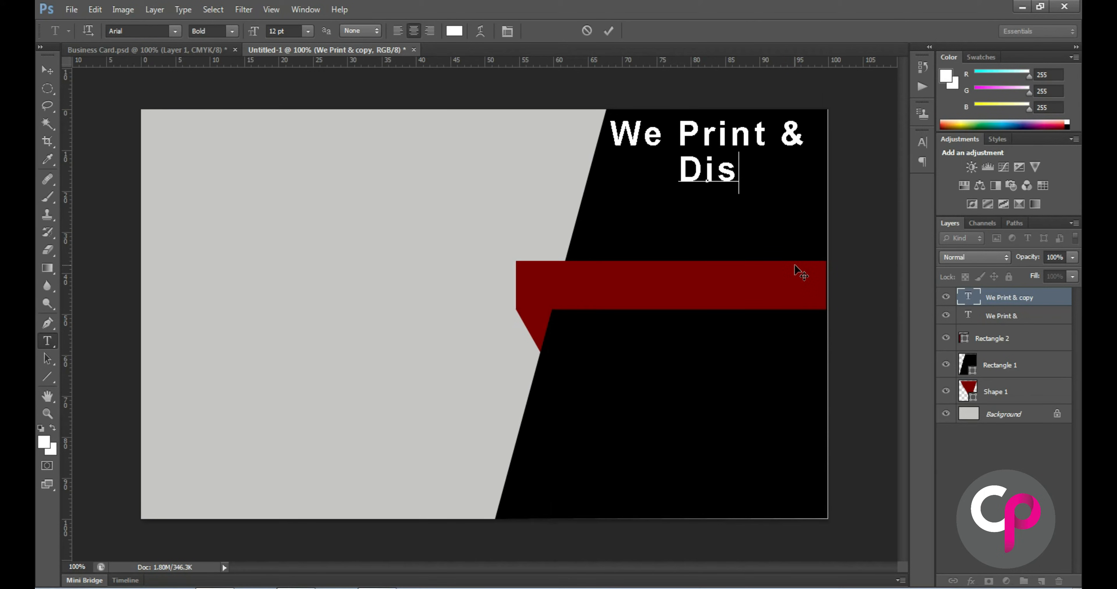
pyautogui.write('play')
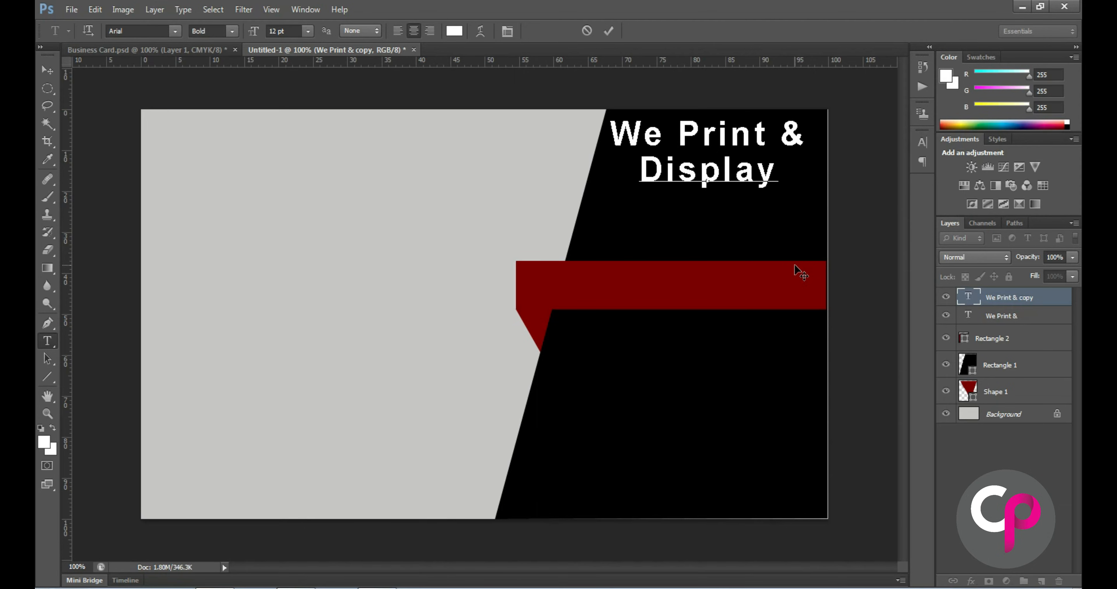
pyautogui.click(47, 70)
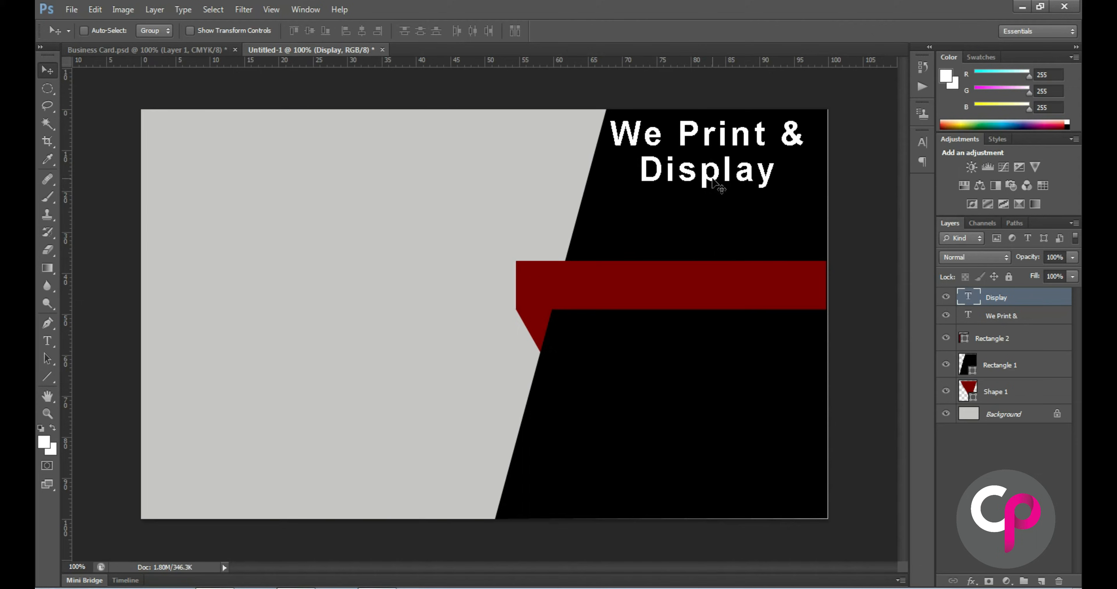
pyautogui.moveTo(716, 182); pyautogui.dragTo(761, 182)
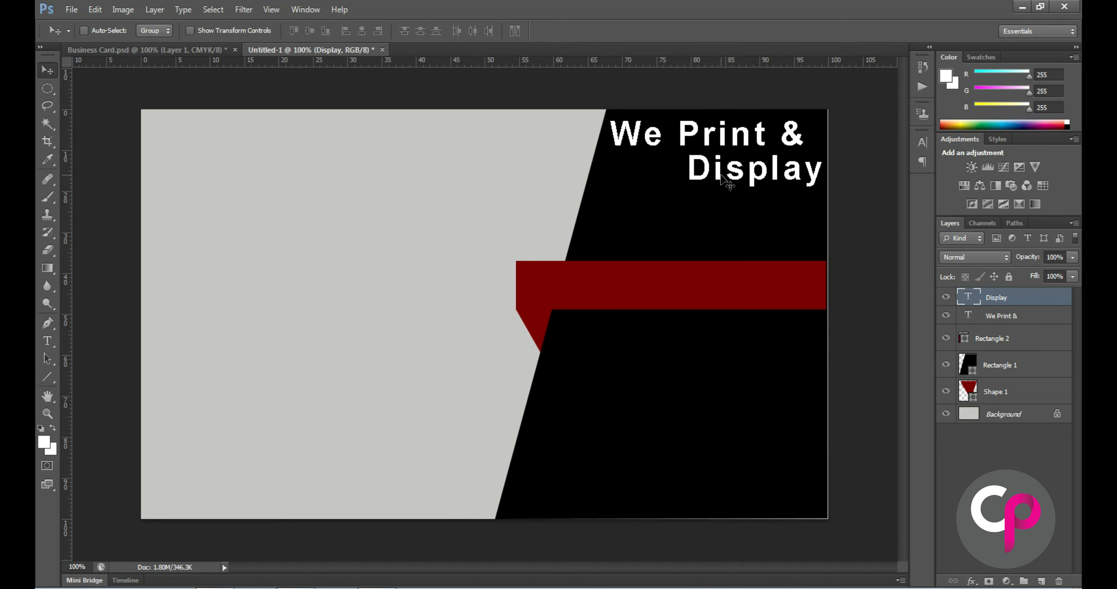
# Make a copy of the "Display" text just below it and change its wording to "Your Brand".
pyautogui.moveTo(720, 176); pyautogui.dragTo(644, 212)
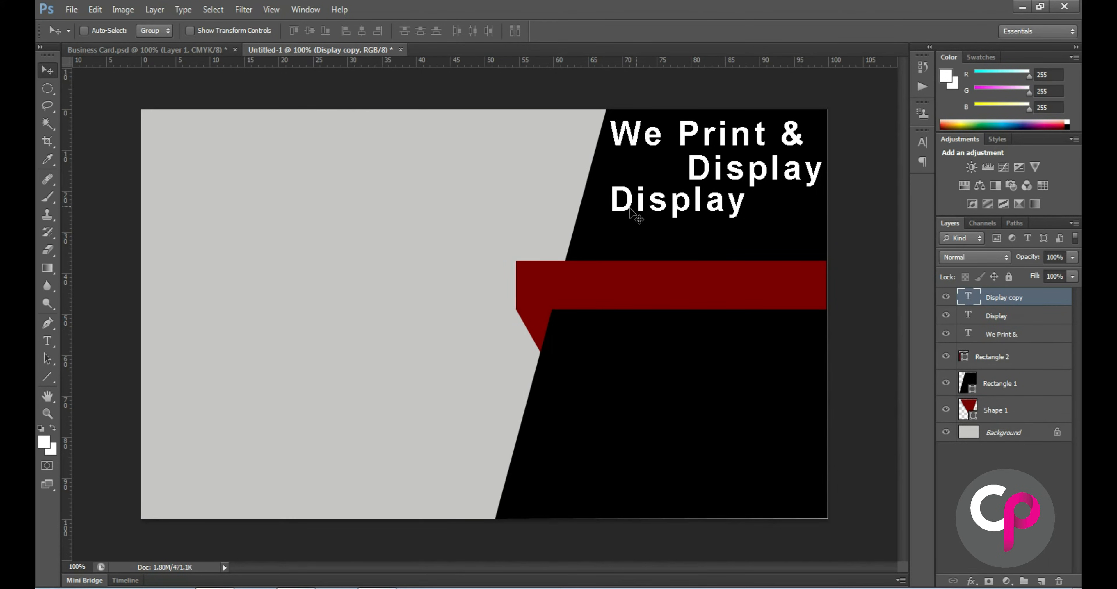
pyautogui.click(45, 341)
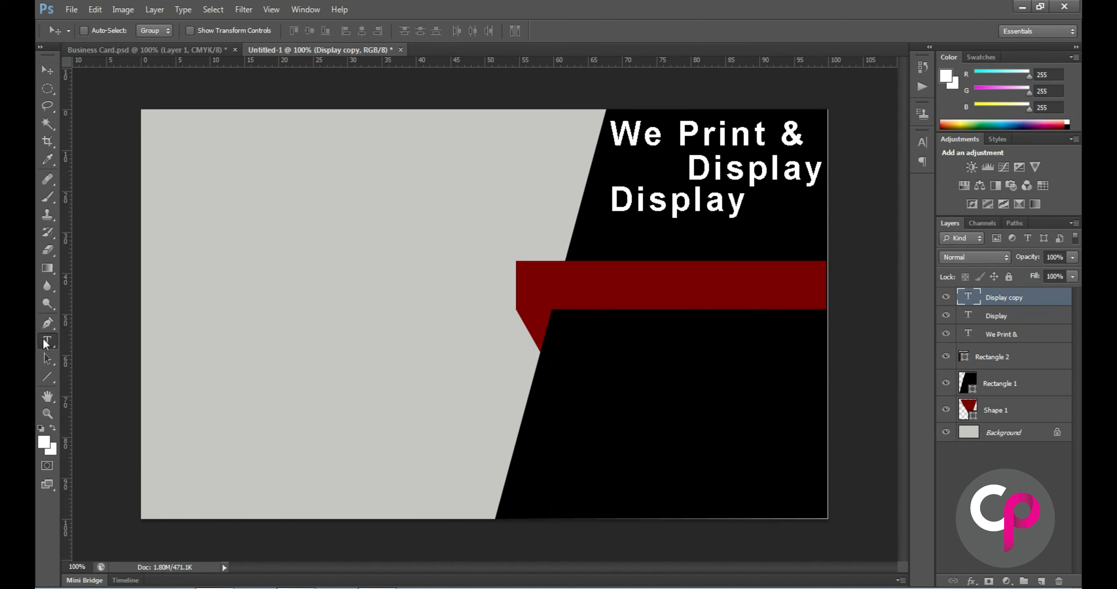
pyautogui.click(655, 206)
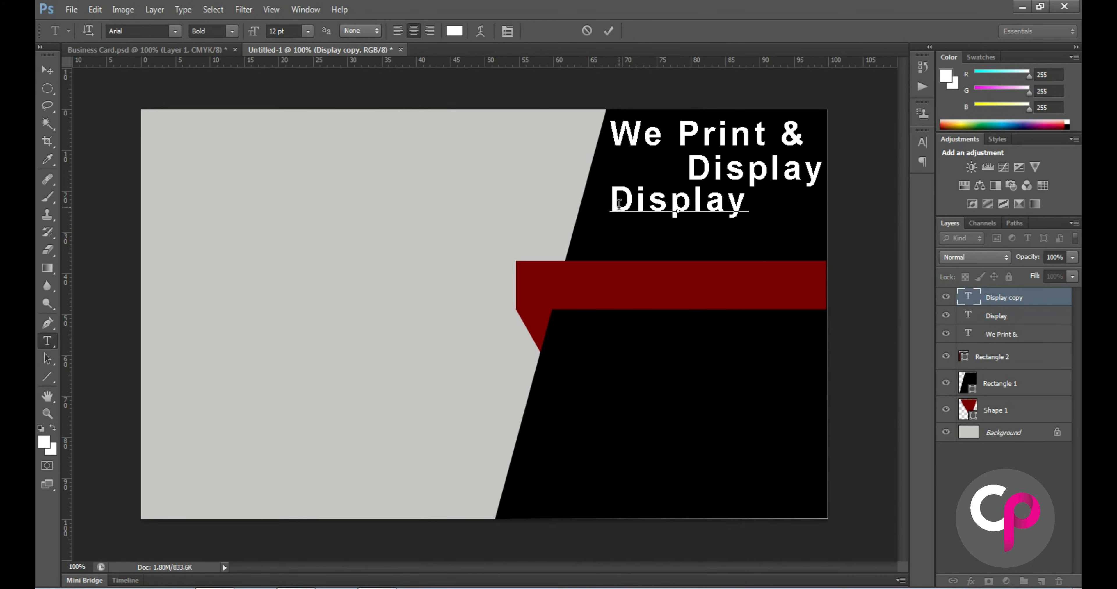
pyautogui.moveTo(619, 202); pyautogui.dragTo(762, 206)
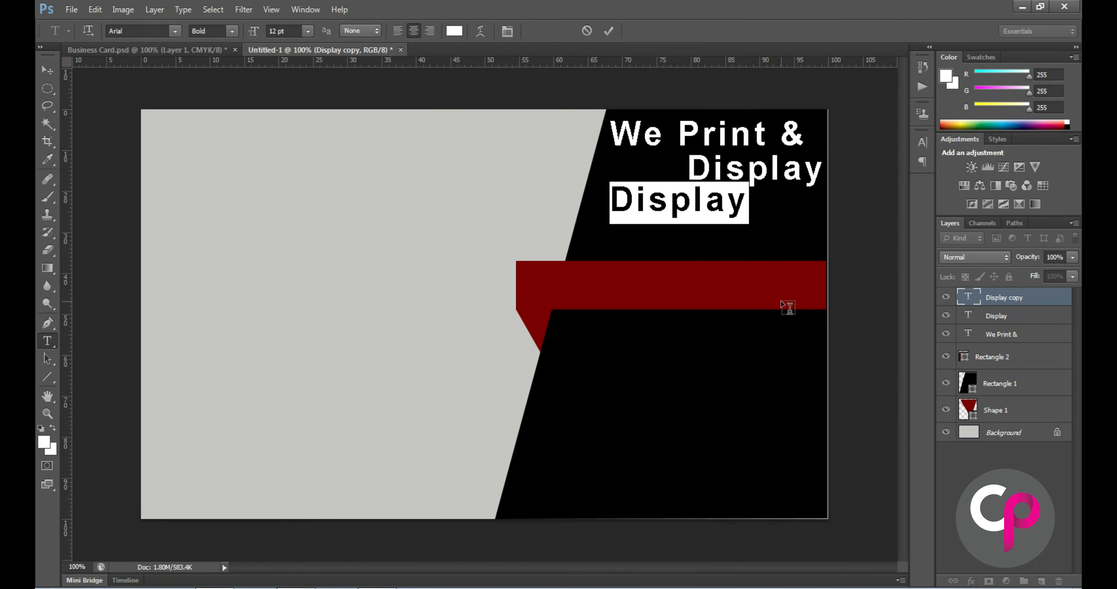
pyautogui.write('Yo')
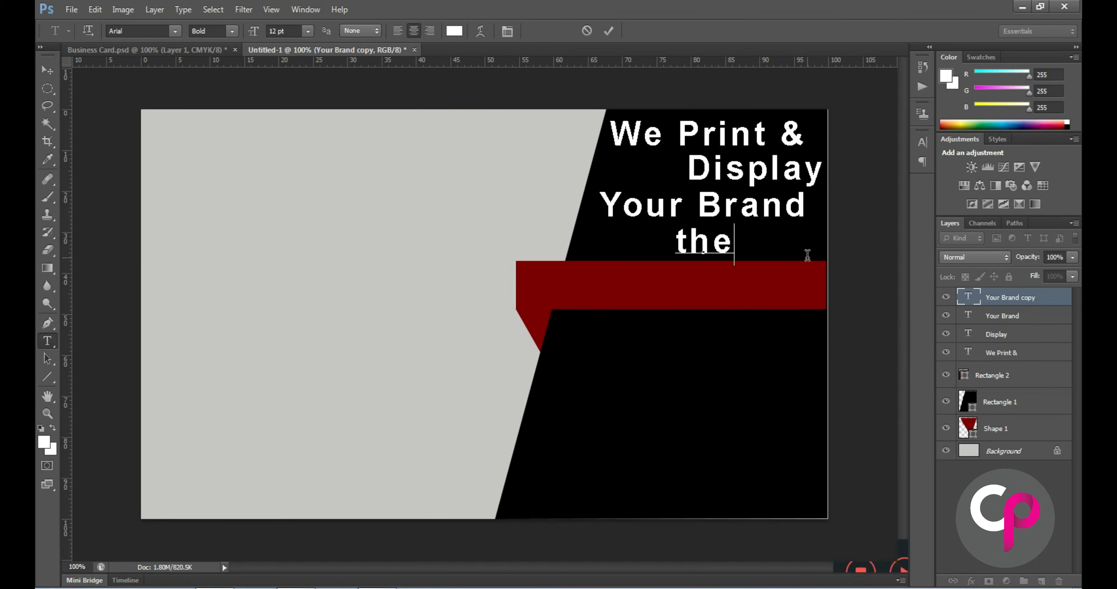
# Complete the fourth slogan line as "the BEST...." and place it under "Your Brand", close to the card's right edge.
pyautogui.write('B')
pyautogui.write('EW')
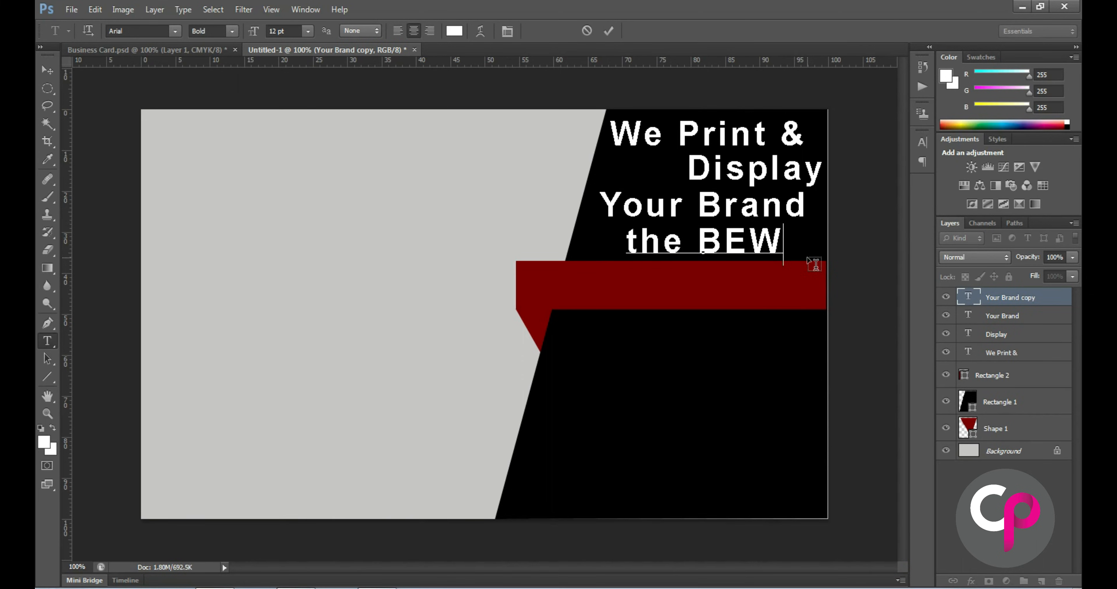
pyautogui.press('BackSpace')
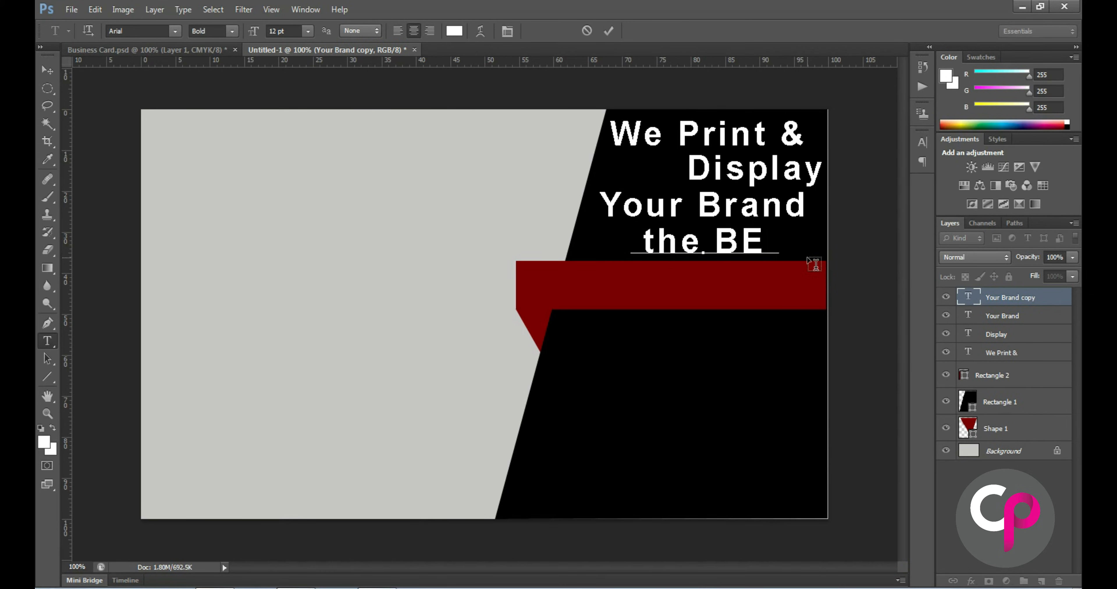
pyautogui.write('ST')
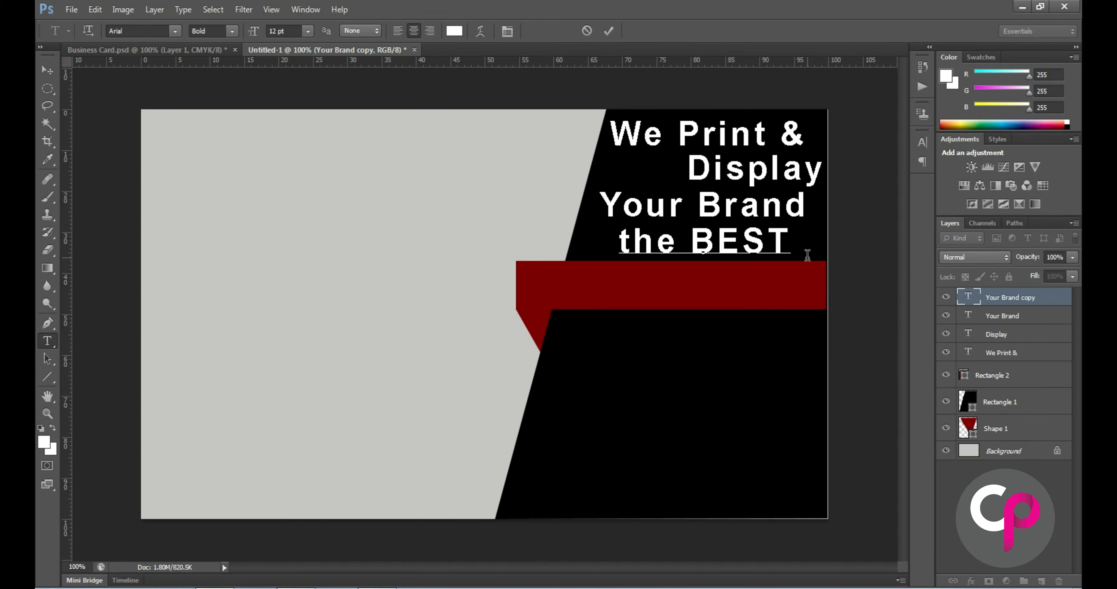
pyautogui.write('....')
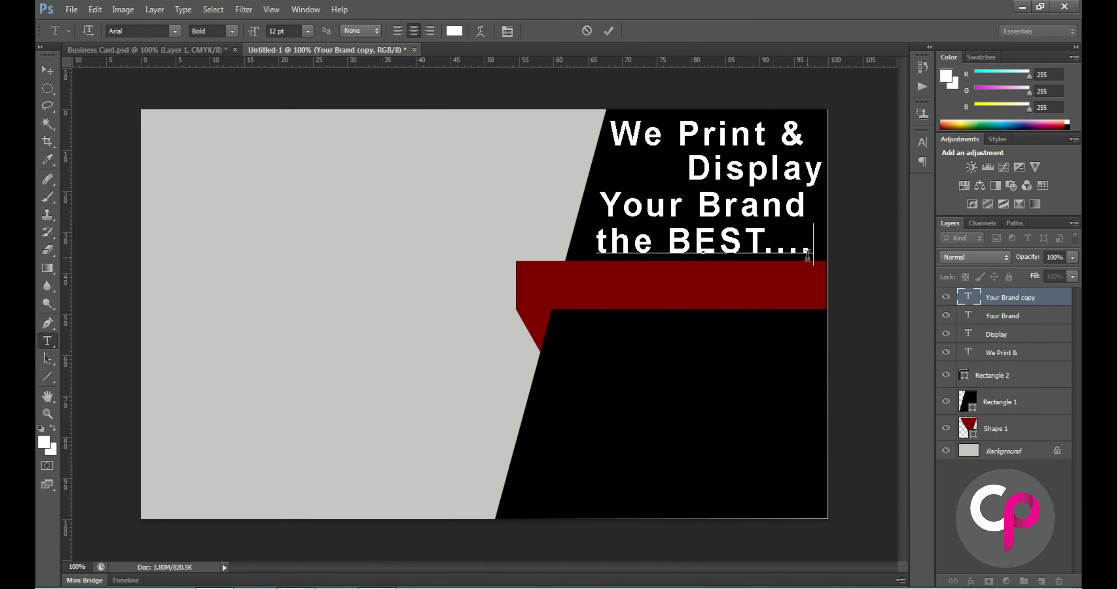
pyautogui.write('.')
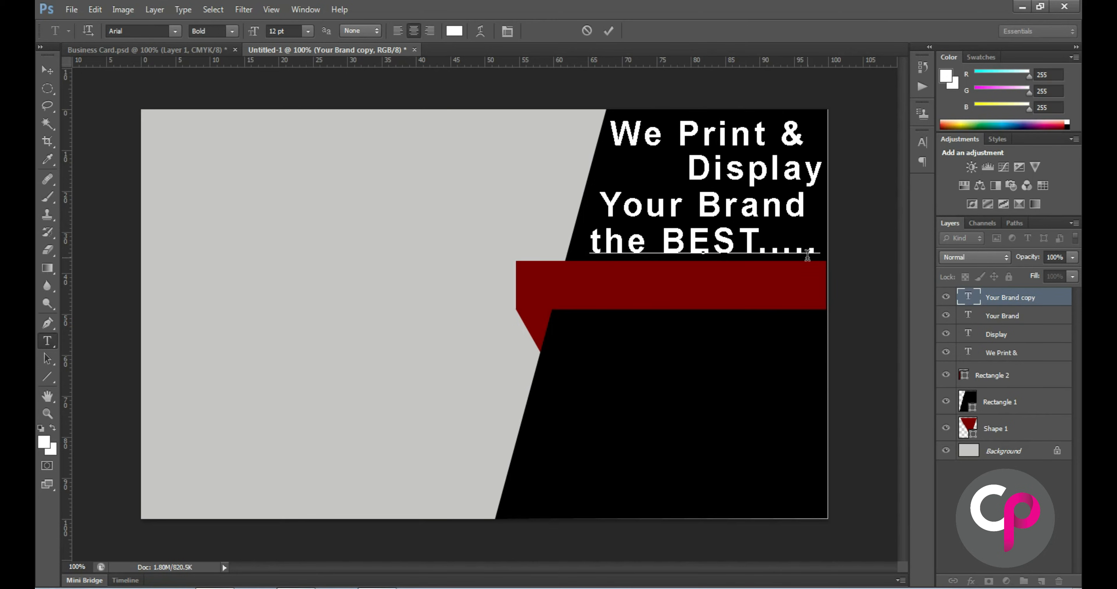
pyautogui.press('BackSpace')
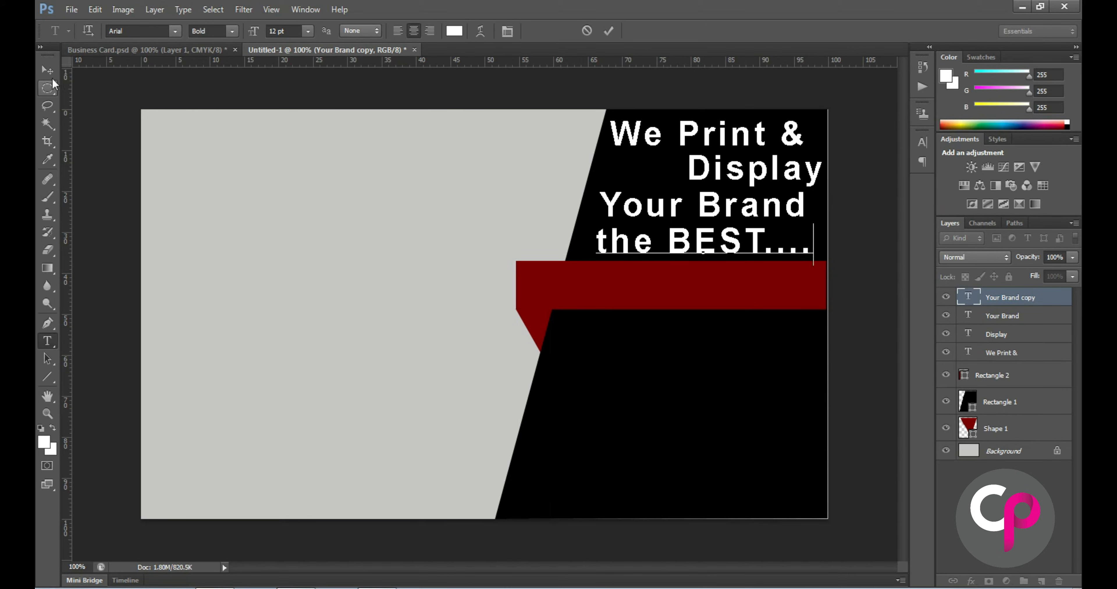
pyautogui.click(49, 70)
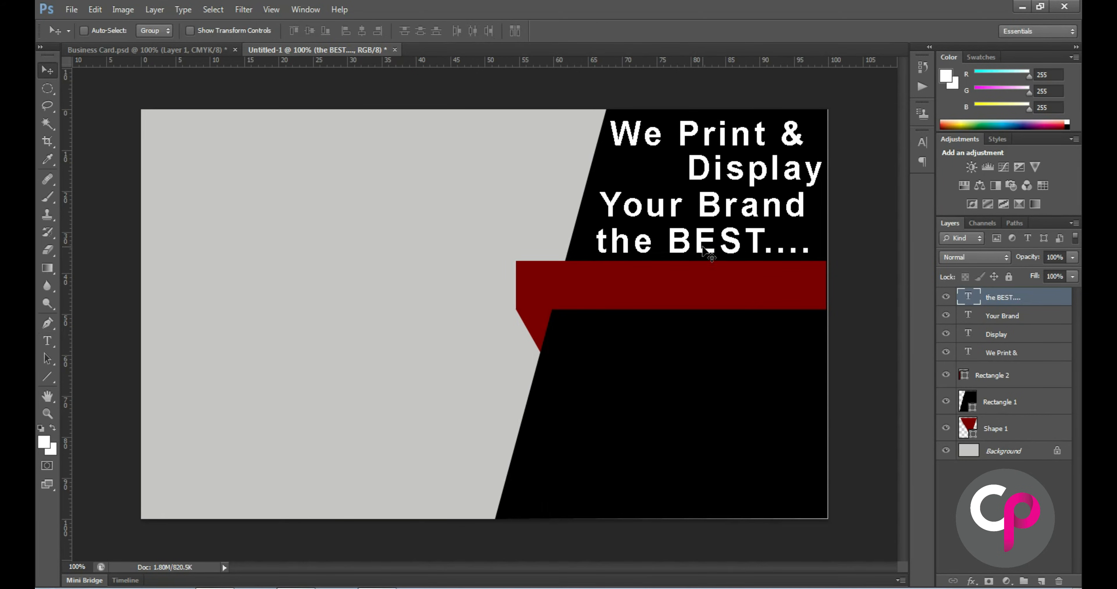
pyautogui.moveTo(705, 250); pyautogui.dragTo(716, 251)
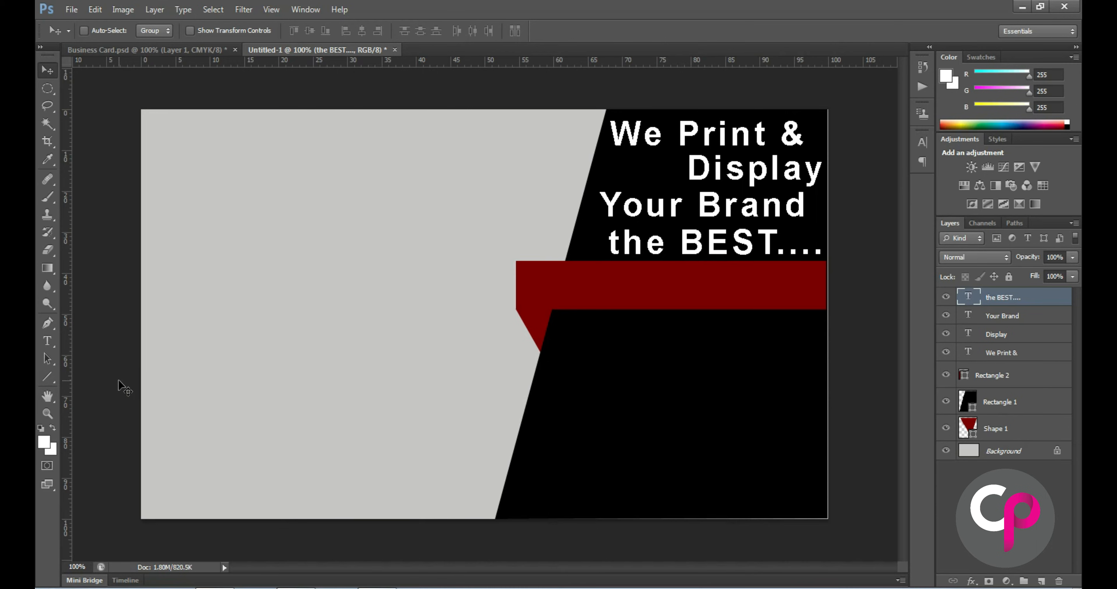
# Add the text "Deals in" at 8 pt on the left end of the red bar.
pyautogui.click(49, 342)
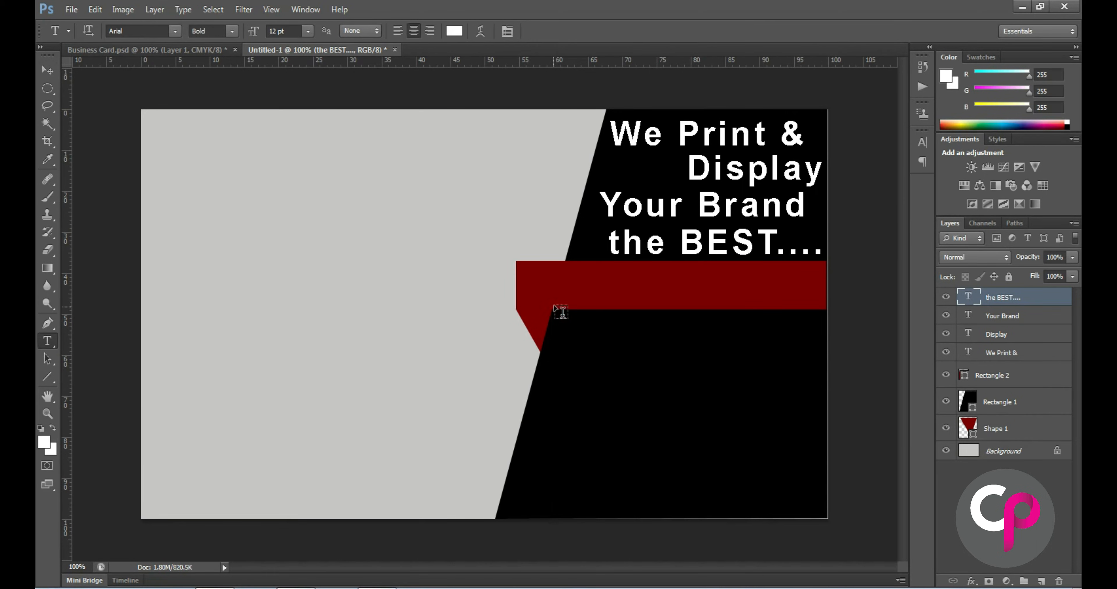
pyautogui.click(526, 296)
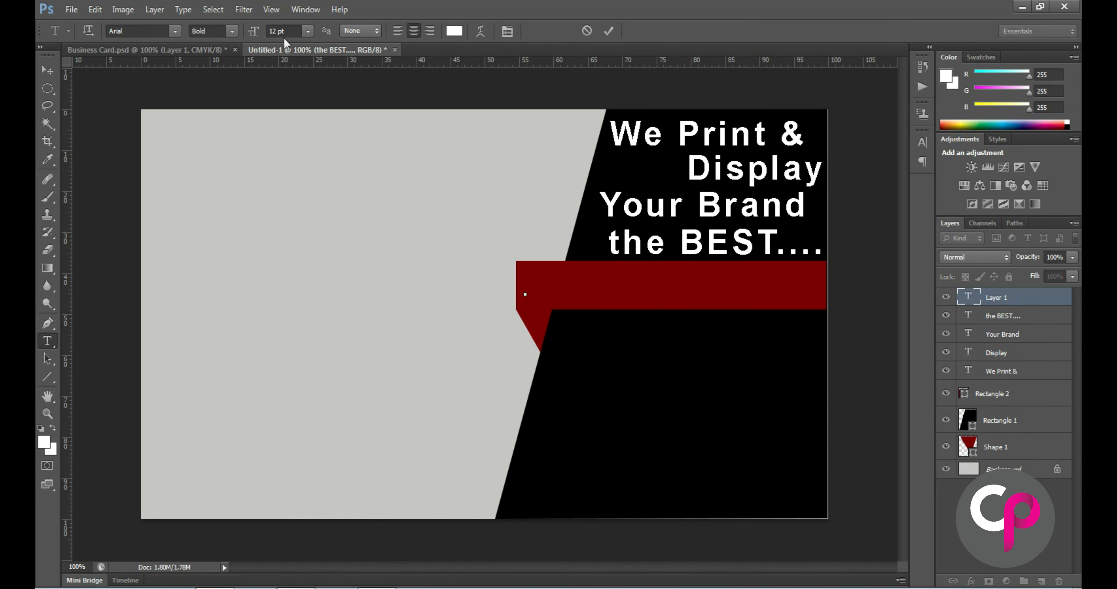
pyautogui.click(308, 32)
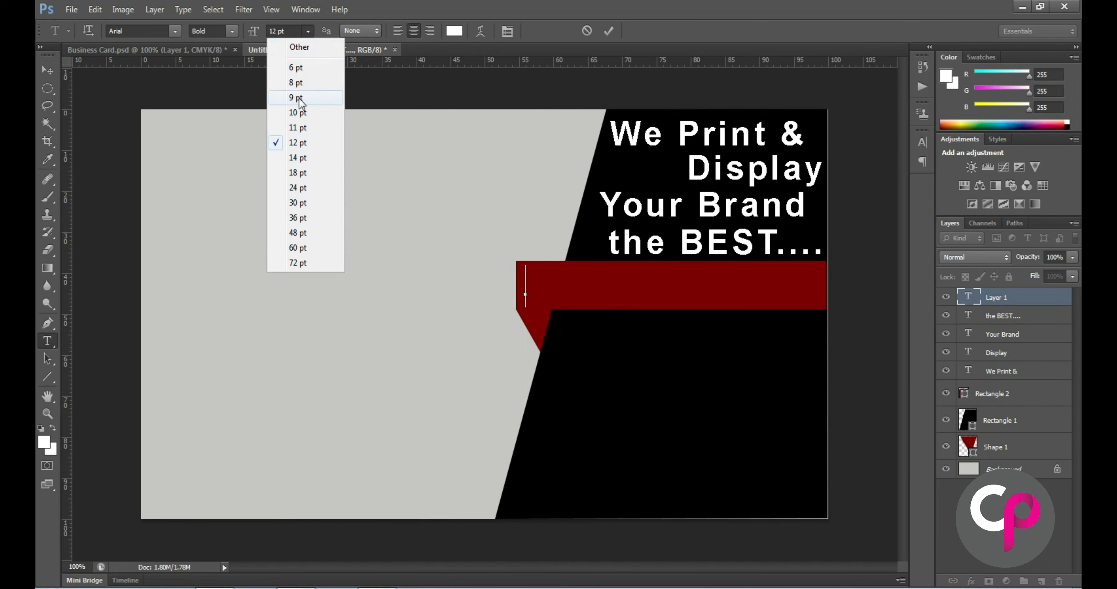
pyautogui.click(305, 89)
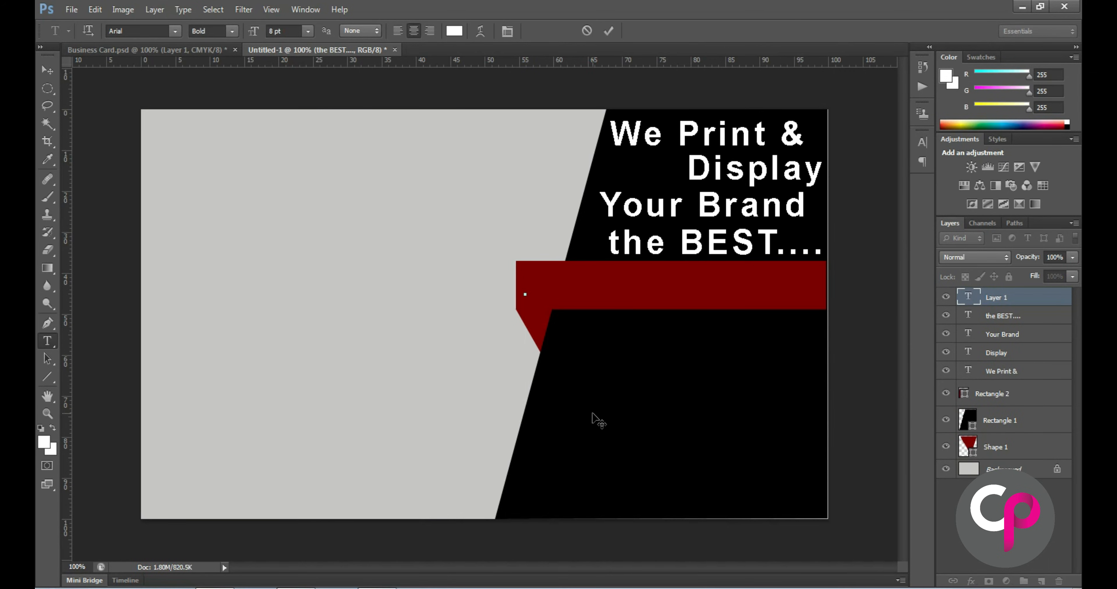
pyautogui.write('D')
pyautogui.write('eal')
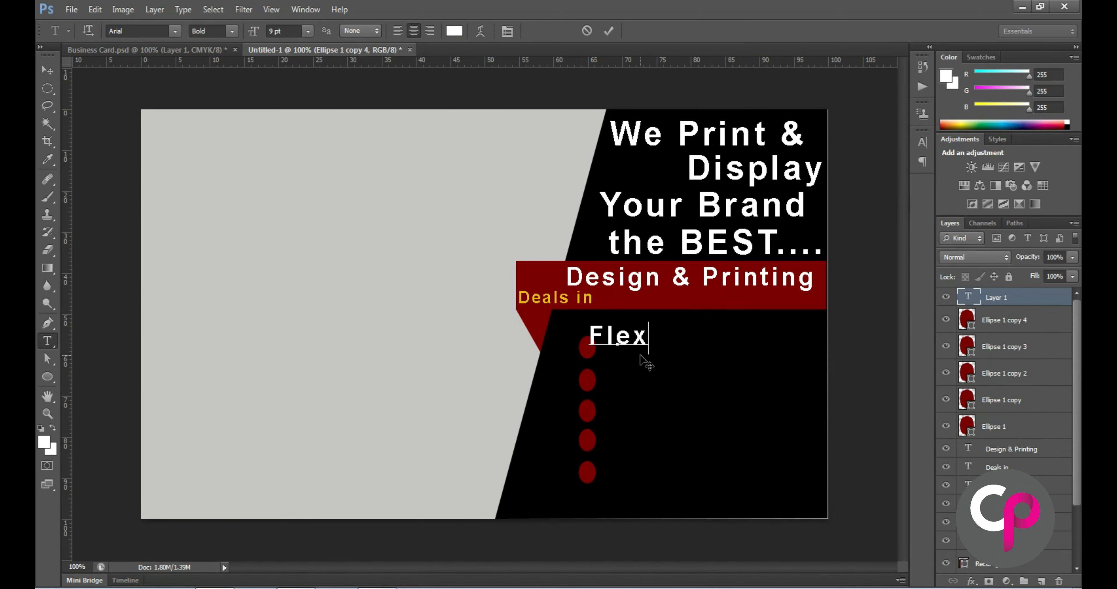
# Complete the white text "Flex Banner" below the red bar and set its size to 8 pt.
pyautogui.write('Ba')
pyautogui.write('nner')
pyautogui.press('ctrl')
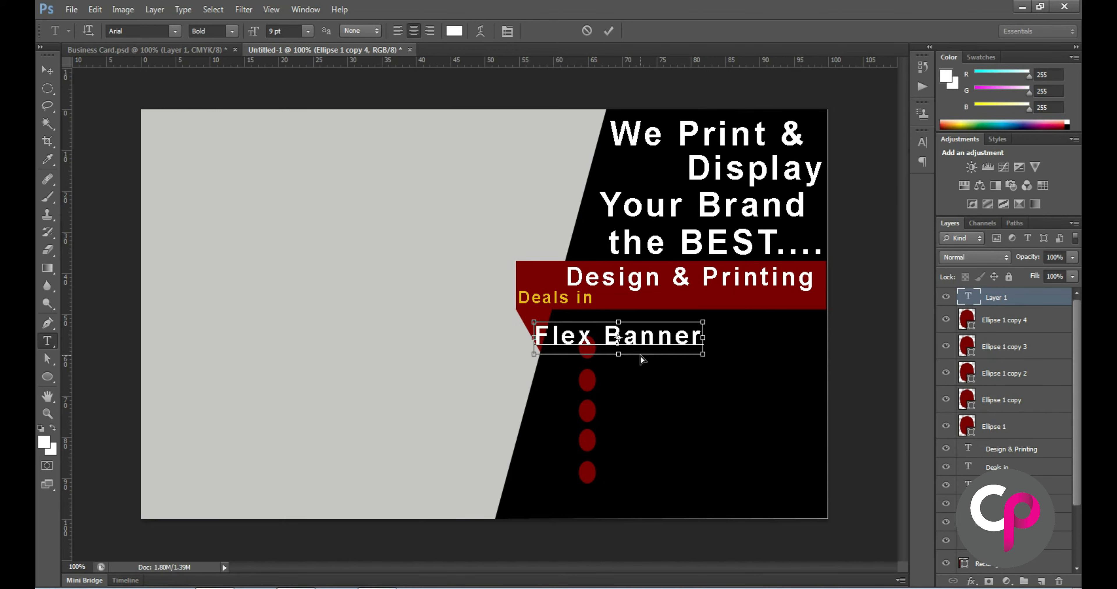
pyautogui.hotkey('ctrl', 'a')
pyautogui.click(307, 31)
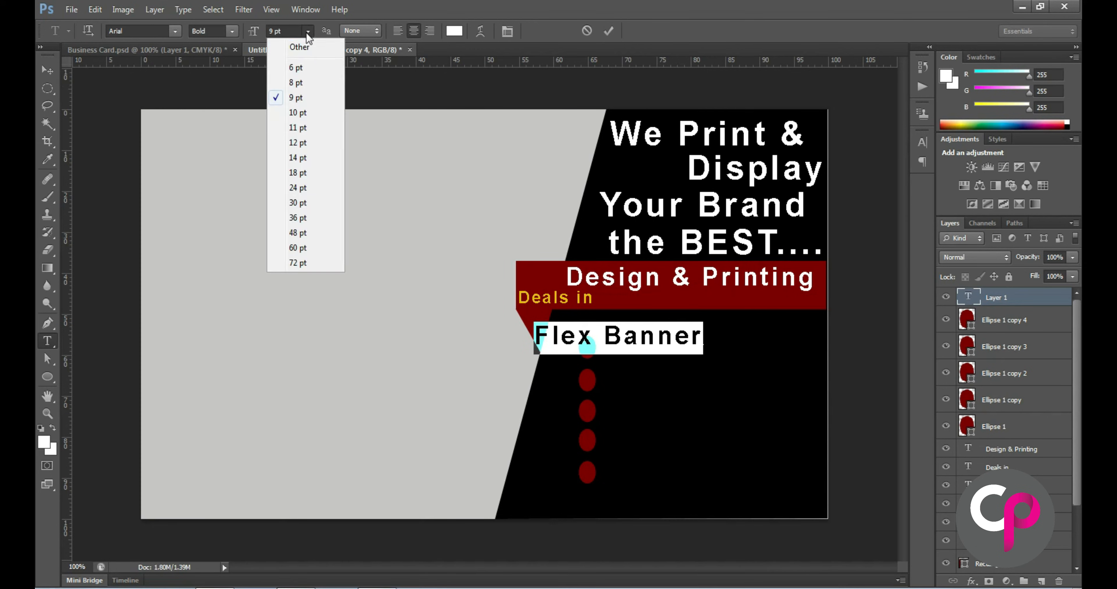
pyautogui.click(311, 78)
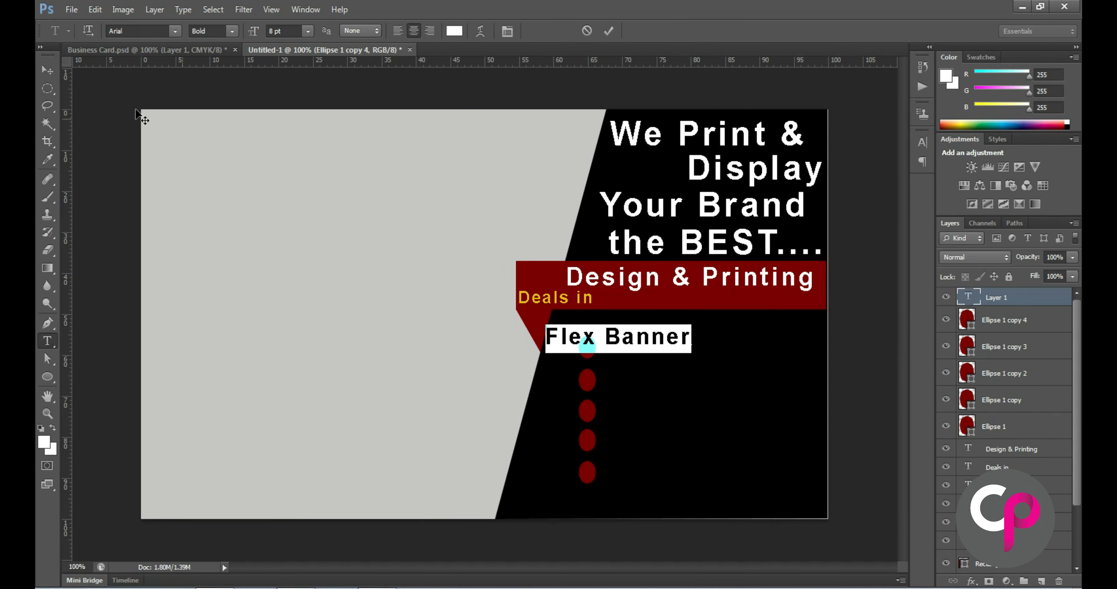
# Place "Flex Banner" beside the first red bullet and duplicate it next to each of the four bullets below.
pyautogui.click(53, 68)
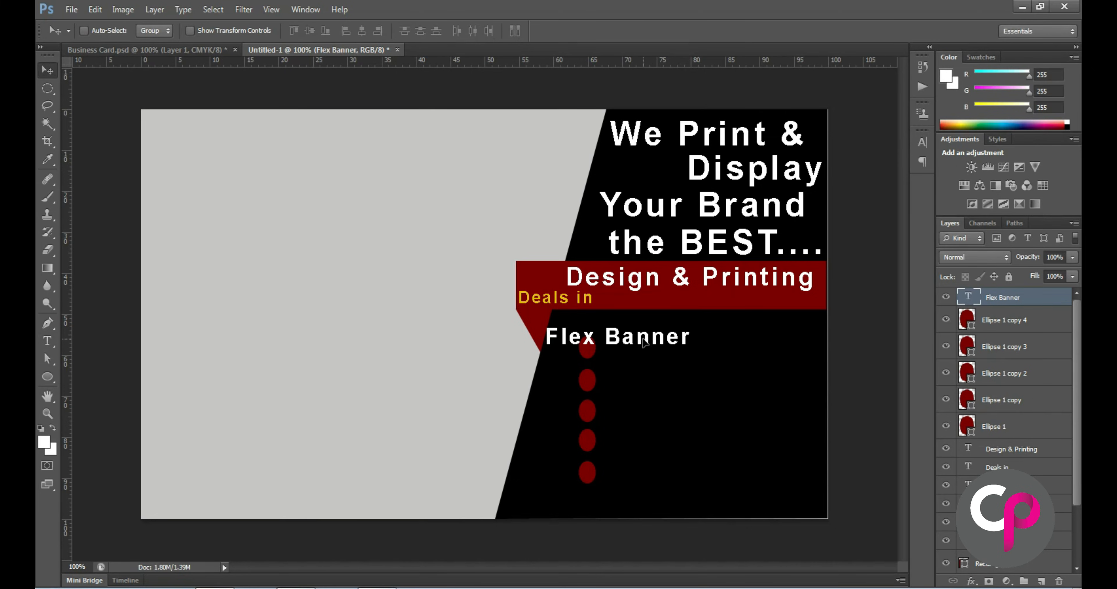
pyautogui.moveTo(644, 339); pyautogui.dragTo(661, 341)
pyautogui.moveTo(635, 338); pyautogui.dragTo(704, 353)
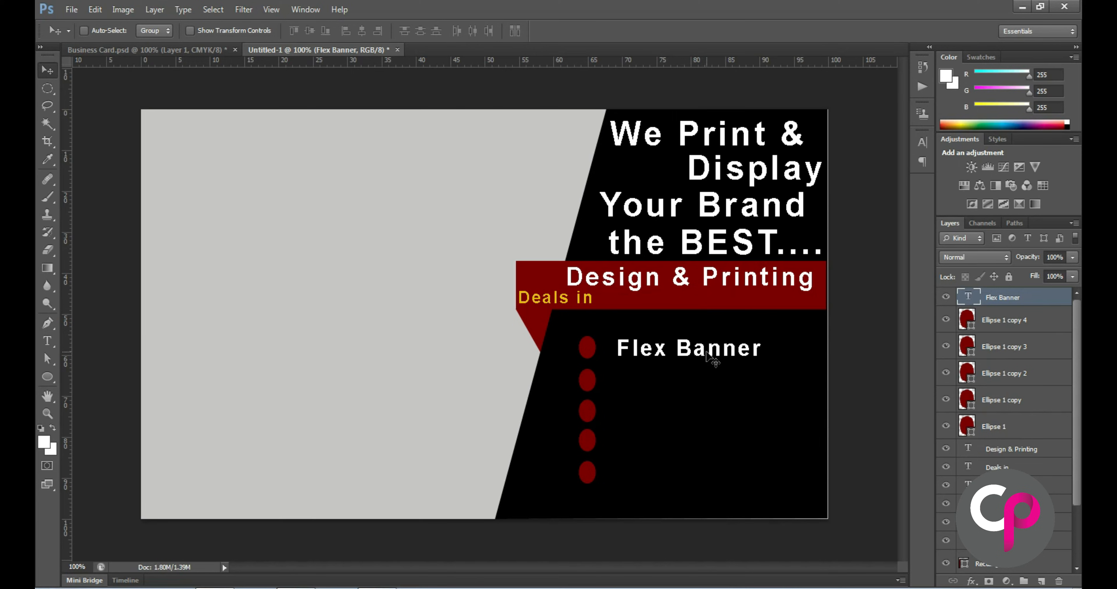
pyautogui.moveTo(714, 357); pyautogui.dragTo(714, 480)
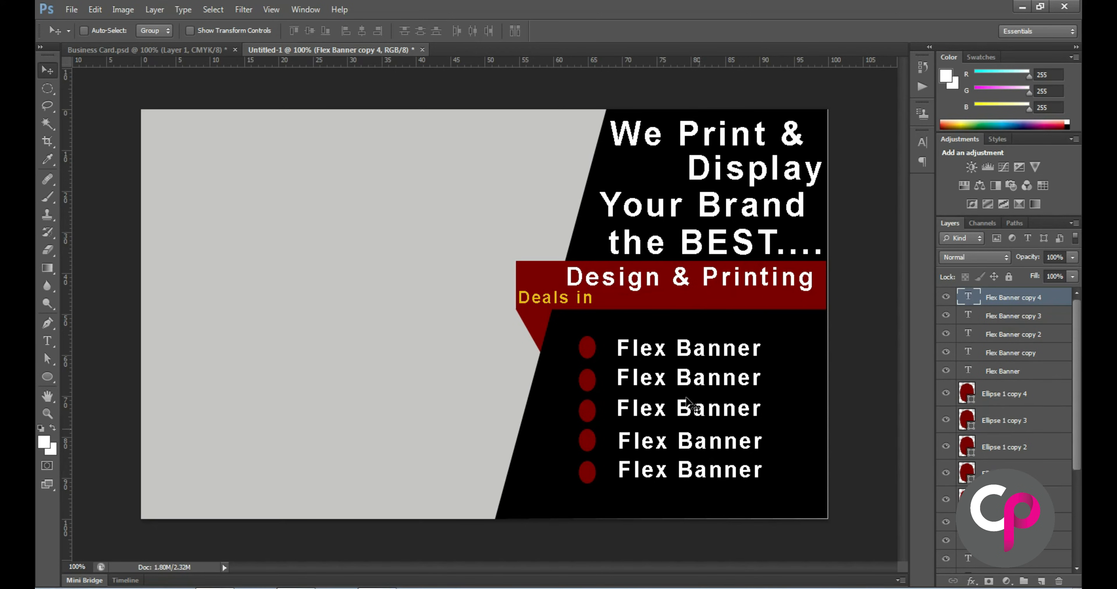
# Change the text beside the second bullet to "Visiting Card".
pyautogui.keyDown('ctrl'); pyautogui.click(679, 385); pyautogui.keyUp('ctrl')
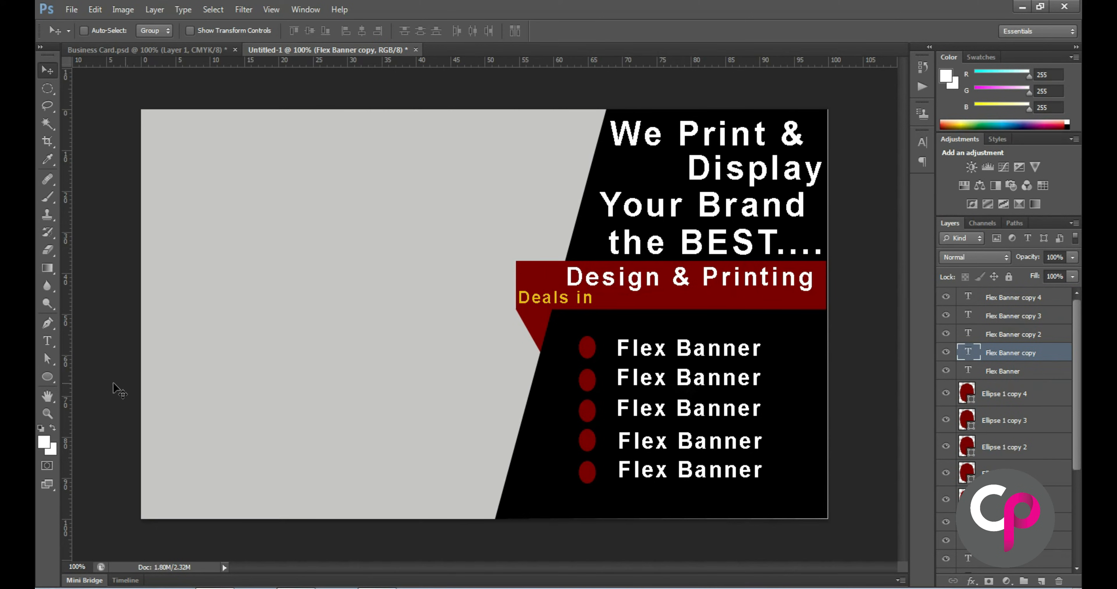
pyautogui.click(48, 341)
pyautogui.click(637, 382)
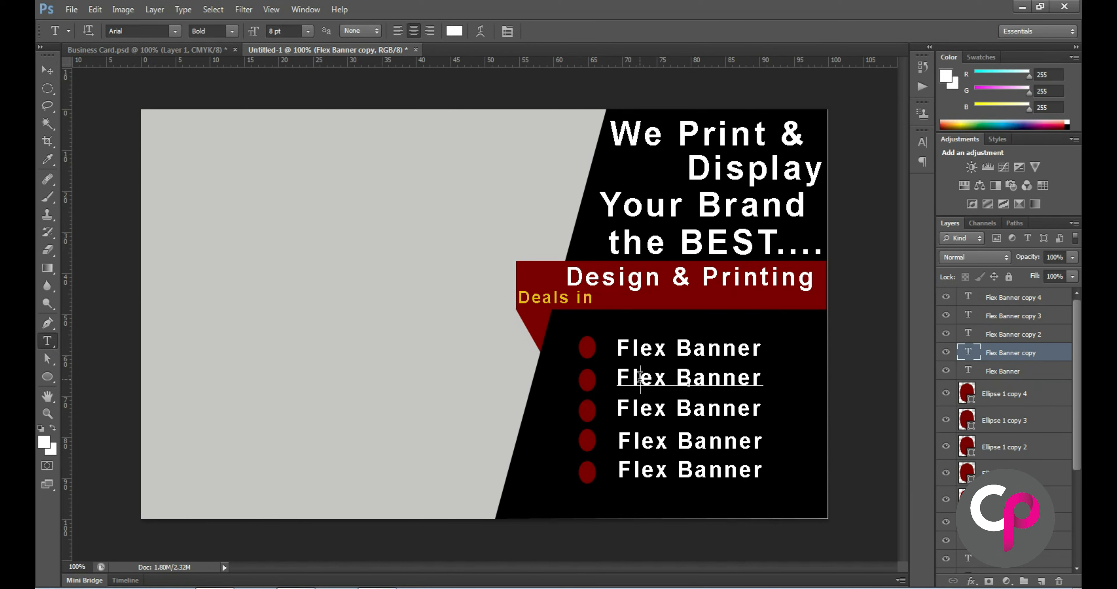
pyautogui.moveTo(618, 383); pyautogui.dragTo(765, 391)
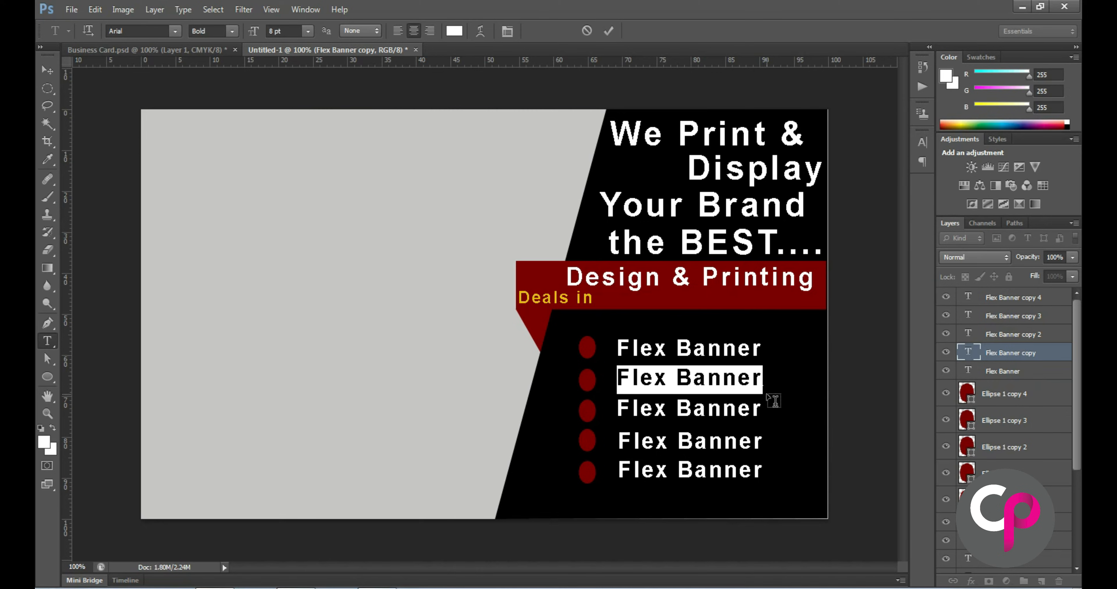
pyautogui.write('Vis')
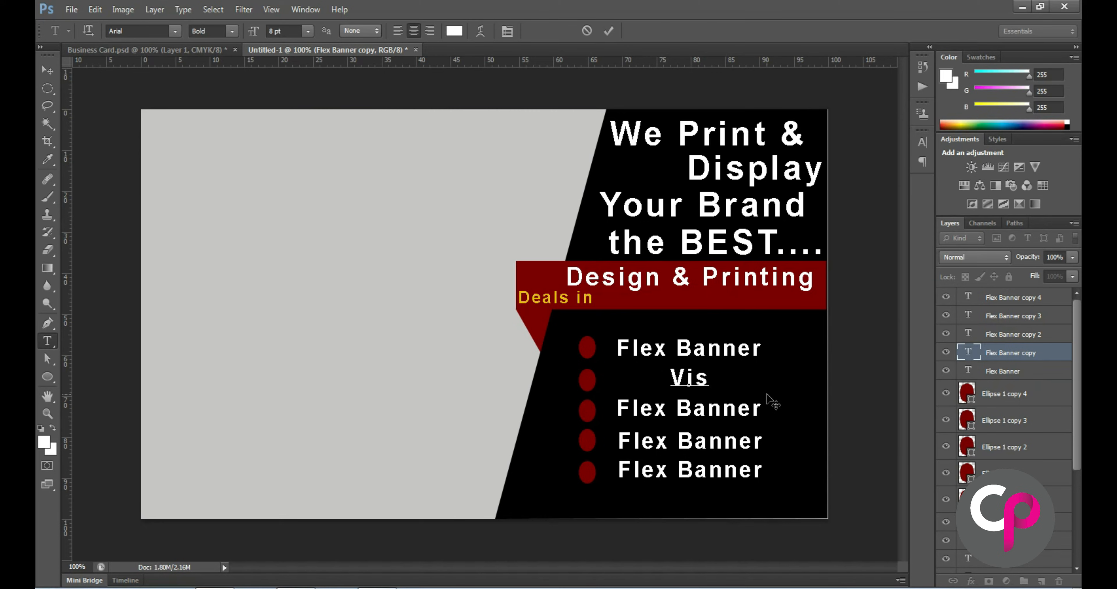
pyautogui.write('iti')
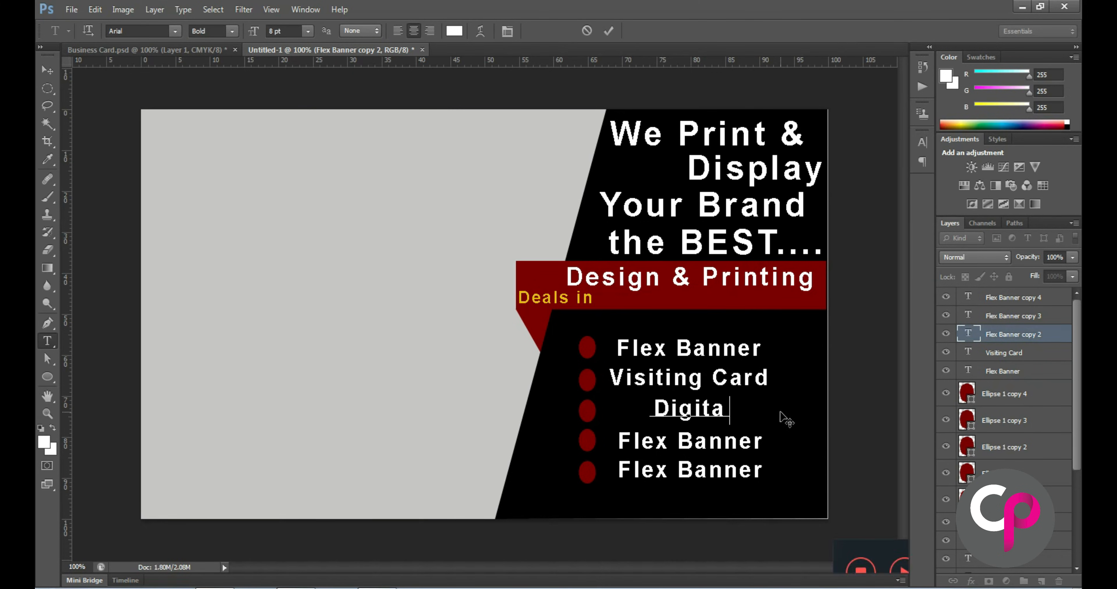
# Change the text beside the third bullet to "Digital Print".
pyautogui.write('l Pr')
pyautogui.write('int')
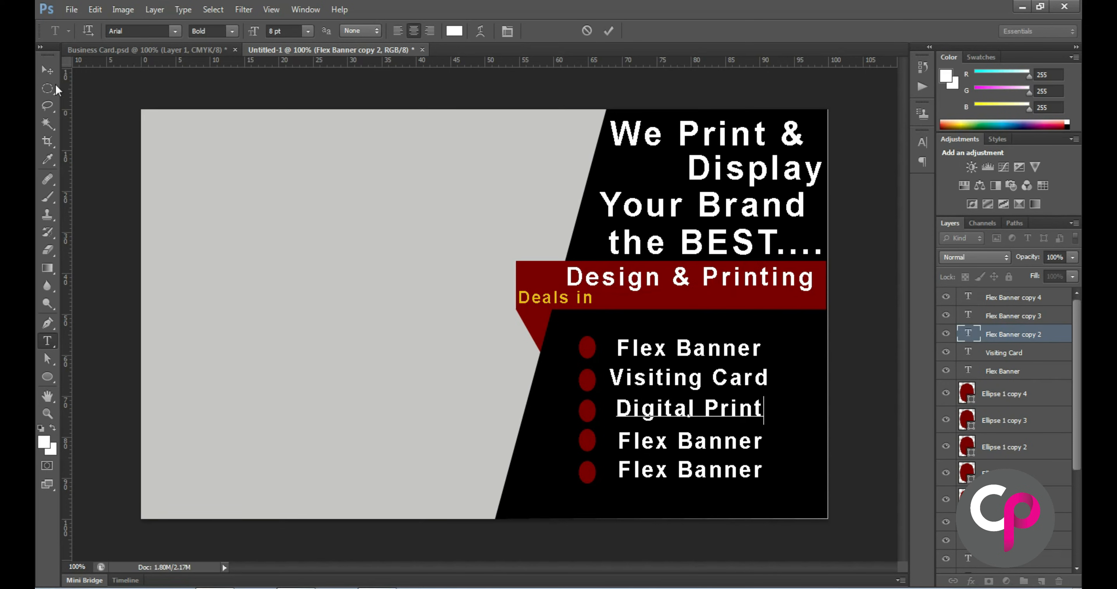
pyautogui.click(47, 70)
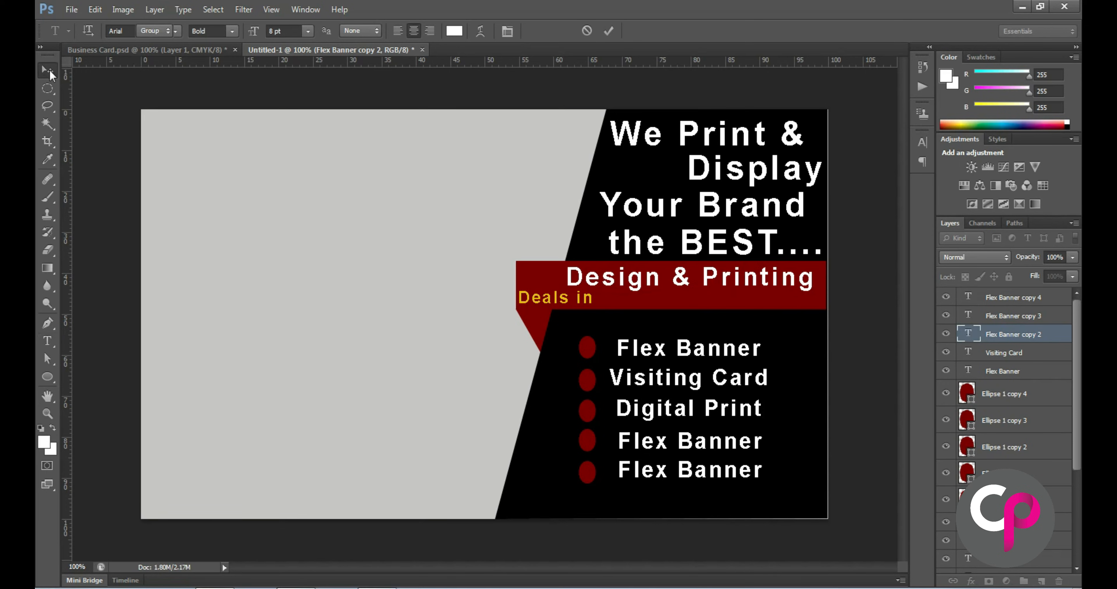
# Change the text beside the fourth bullet to "Photo Framing".
pyautogui.keyDown('ctrl'); pyautogui.click(703, 451); pyautogui.keyUp('ctrl')
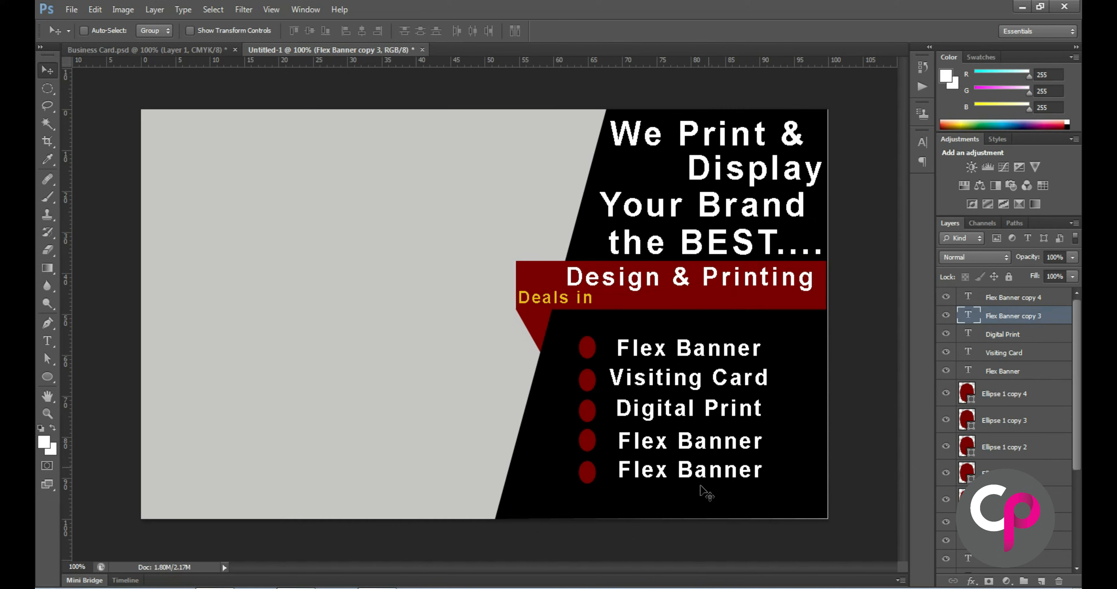
pyautogui.press('t')
pyautogui.click(692, 441)
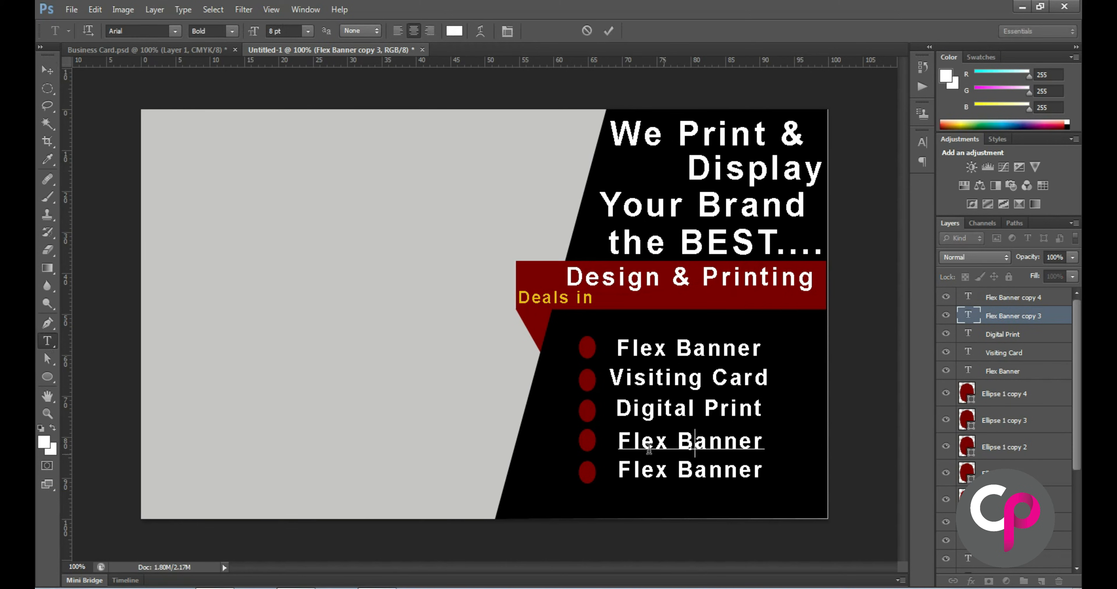
pyautogui.moveTo(621, 441); pyautogui.dragTo(781, 448)
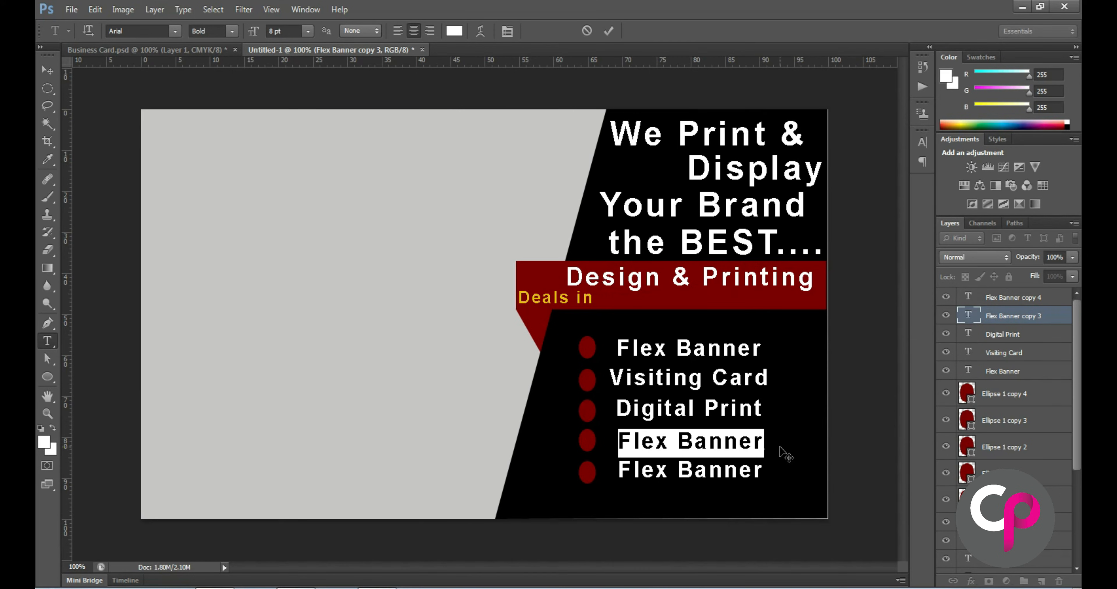
pyautogui.write('Pho')
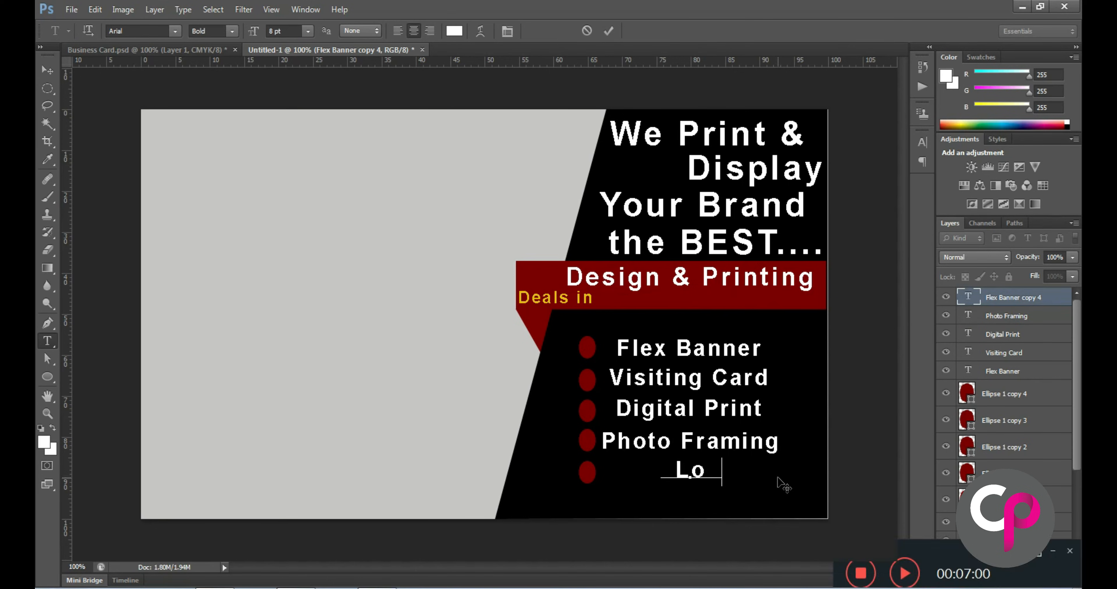
# Complete the text beside the fifth bullet as "Logo etc".
pyautogui.write('go etc')
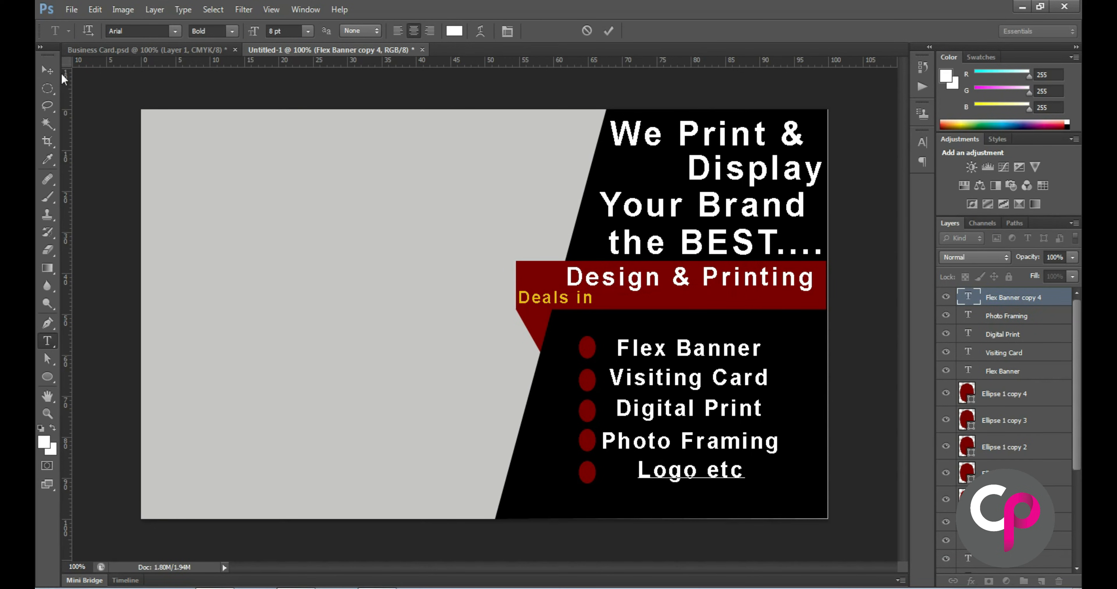
pyautogui.click(48, 70)
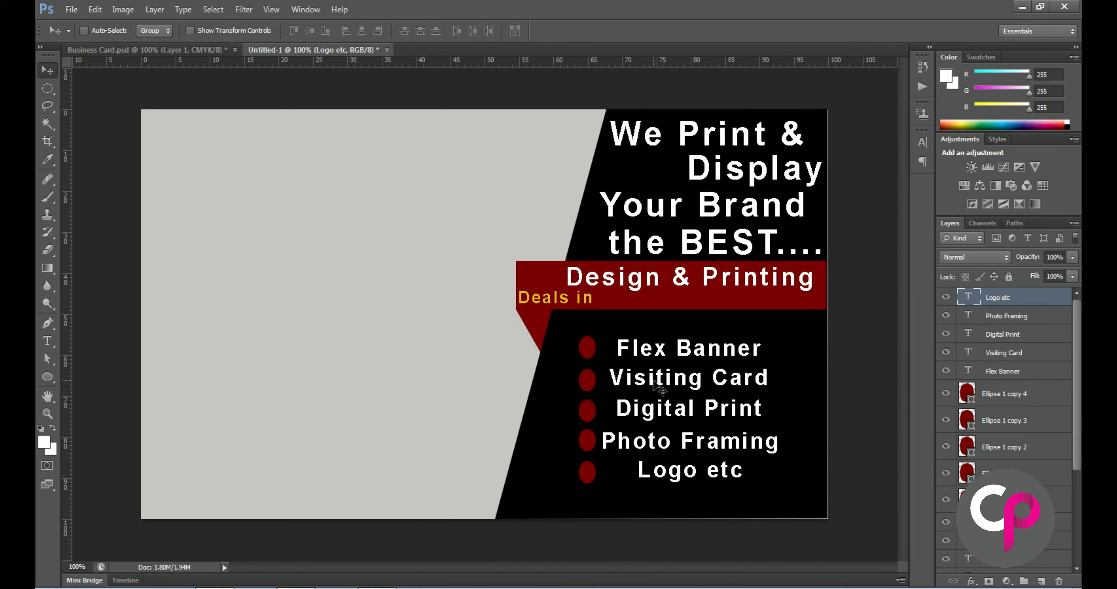
# Shift the four service labels below "Flex Banner" horizontally so their left edges line up with it.
pyautogui.keyDown('ctrl'); pyautogui.click(656, 385); pyautogui.keyUp('ctrl')
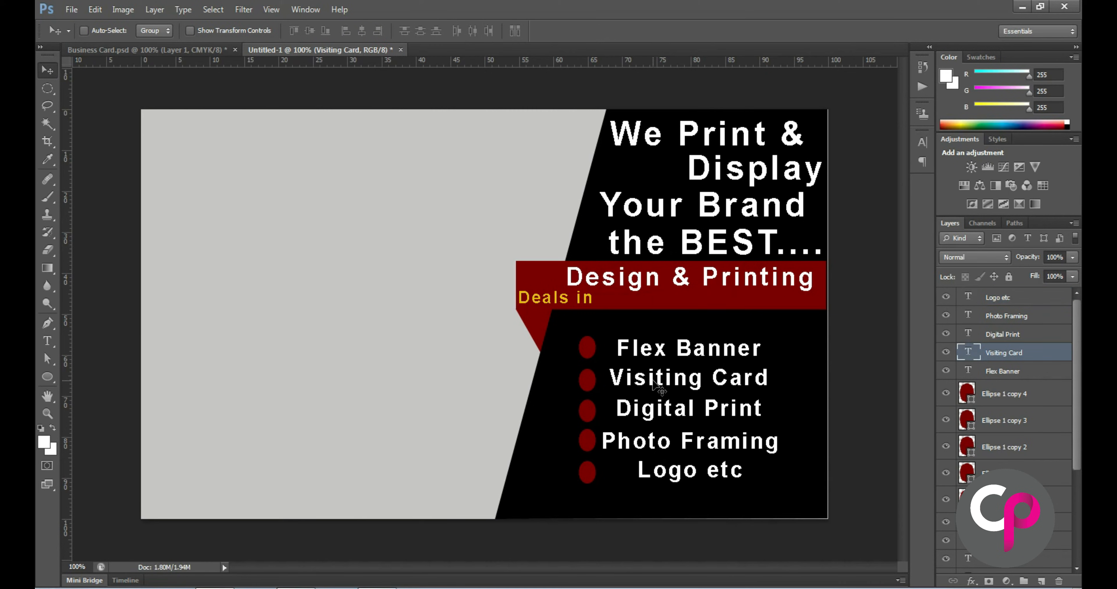
pyautogui.moveTo(654, 382); pyautogui.dragTo(660, 382)
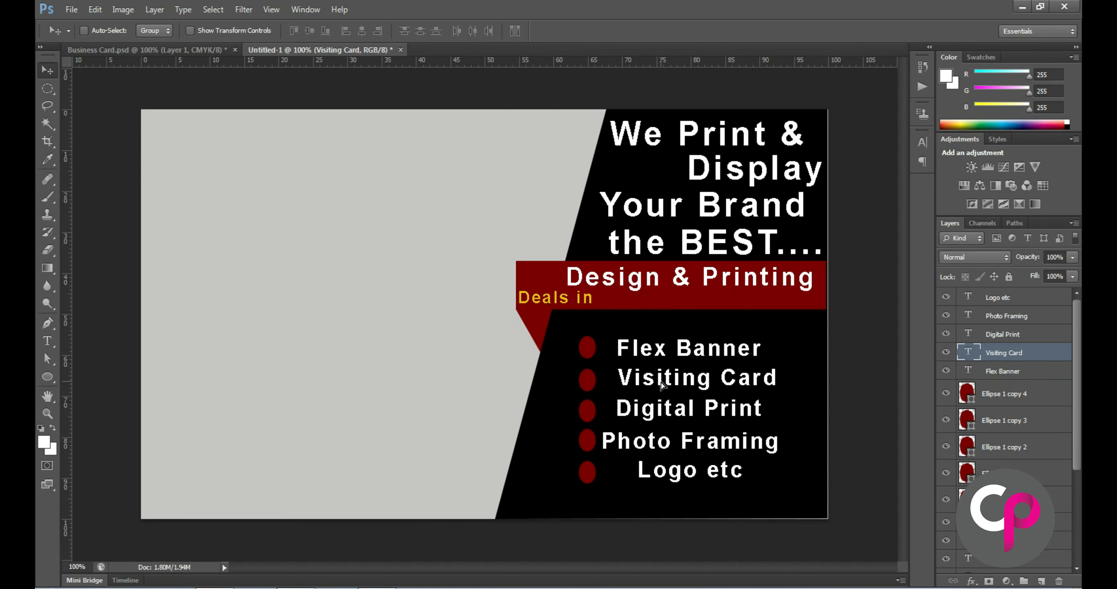
pyautogui.keyDown('ctrl'); pyautogui.click(656, 417); pyautogui.keyUp('ctrl')
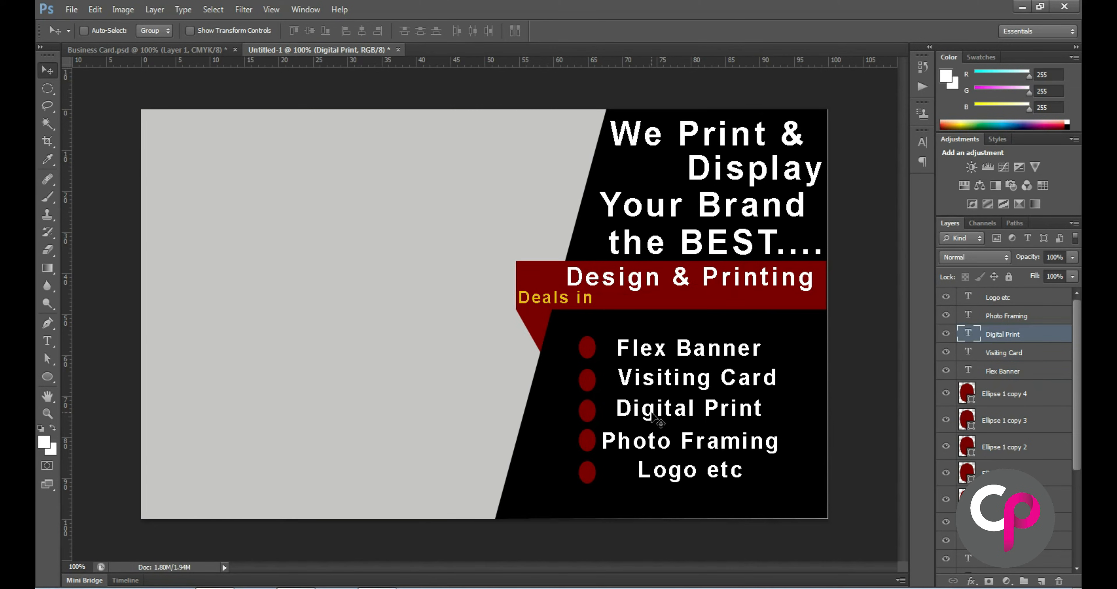
pyautogui.moveTo(654, 414); pyautogui.dragTo(656, 413)
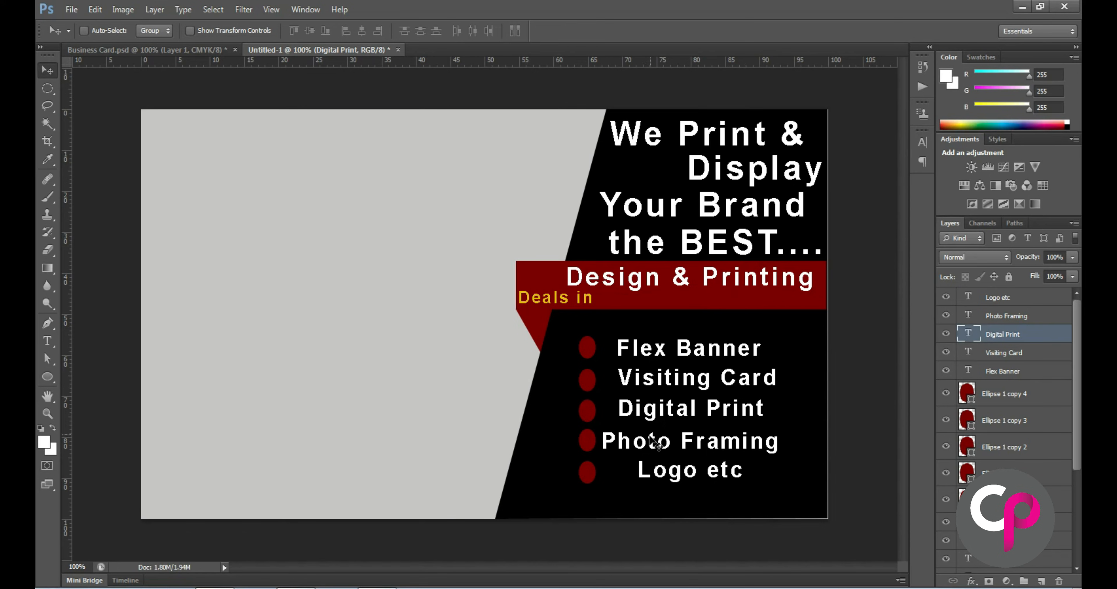
pyautogui.keyDown('ctrl'); pyautogui.click(652, 451); pyautogui.keyUp('ctrl')
pyautogui.moveTo(646, 445); pyautogui.dragTo(665, 477)
pyautogui.keyDown('ctrl'); pyautogui.click(678, 475); pyautogui.keyUp('ctrl')
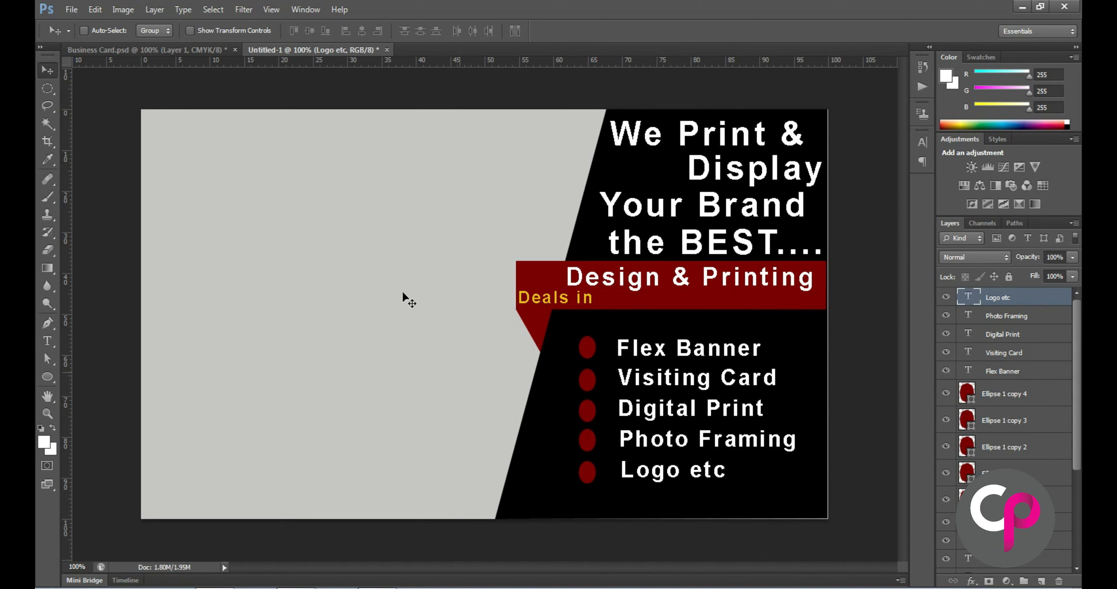
# Show the Flex logo layer in Business Card.psd and bring it into the card's upper-left grey area.
pyautogui.click(208, 50)
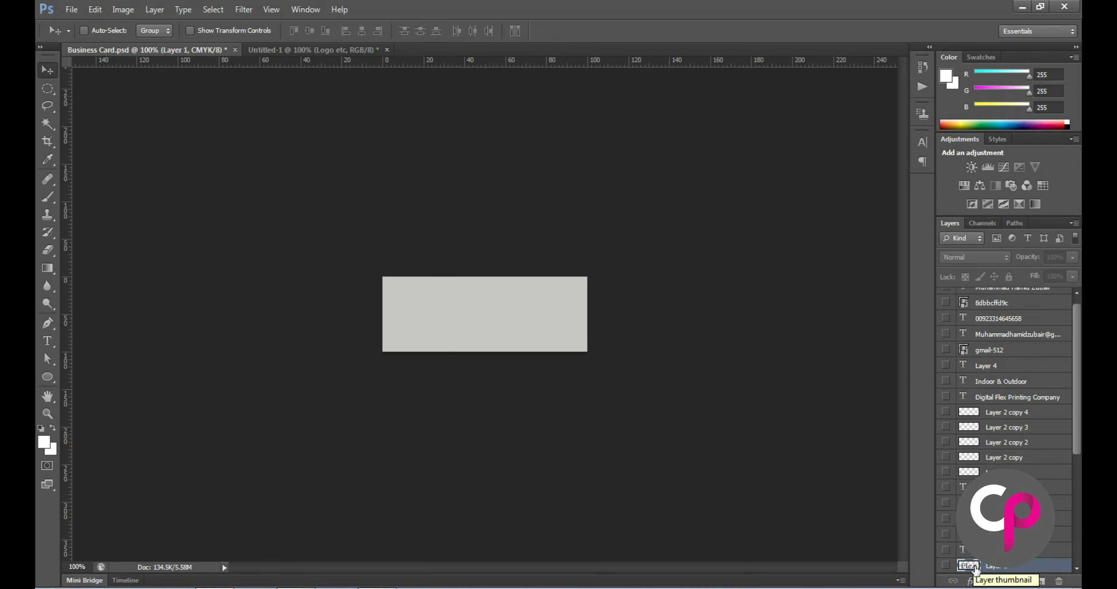
pyautogui.click(946, 567)
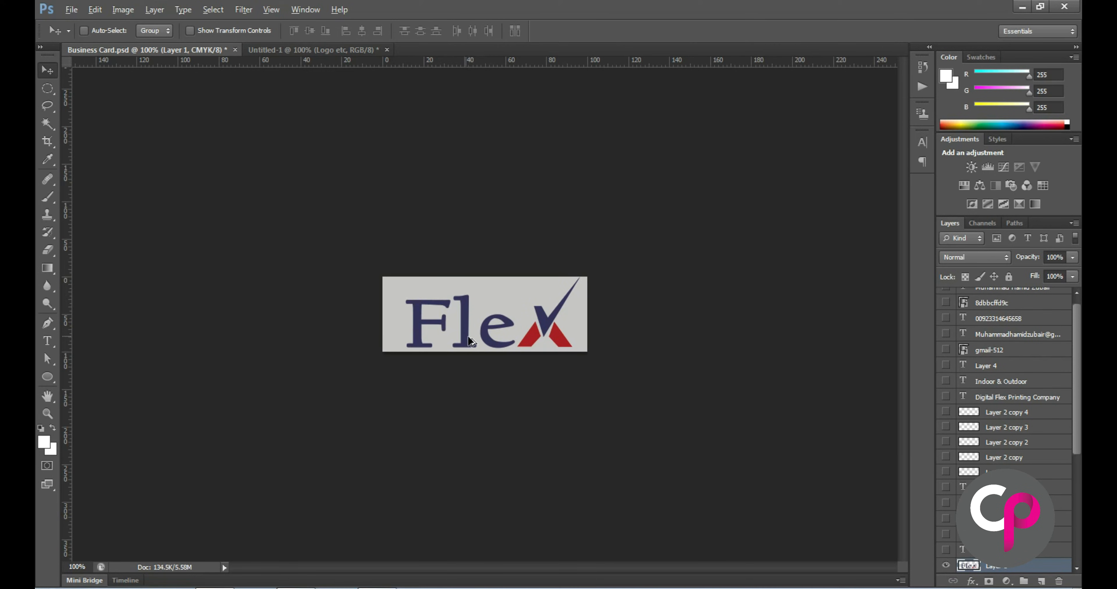
pyautogui.moveTo(305, 135); pyautogui.dragTo(227, 177)
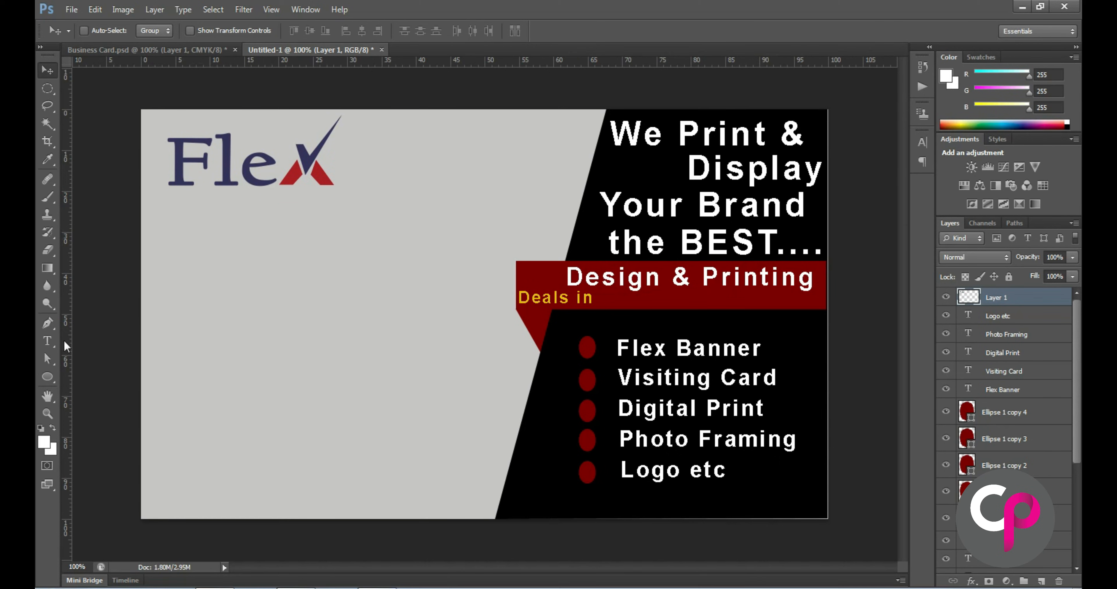
# Add the text "Print" below the Flex logo and colour it with the logo's red, a91f23.
pyautogui.click(47, 341)
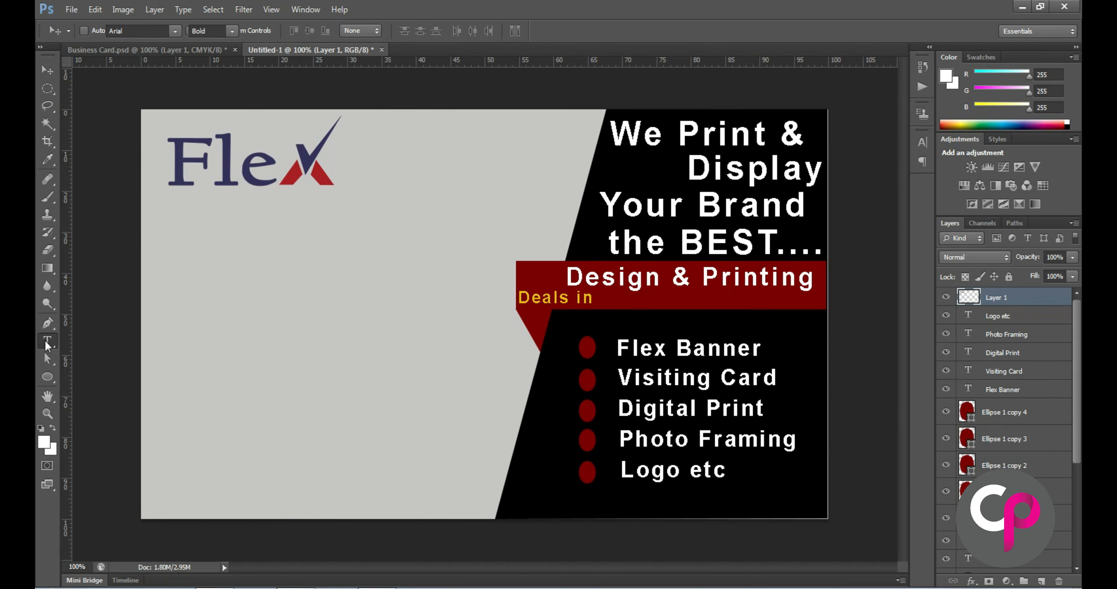
pyautogui.click(179, 211)
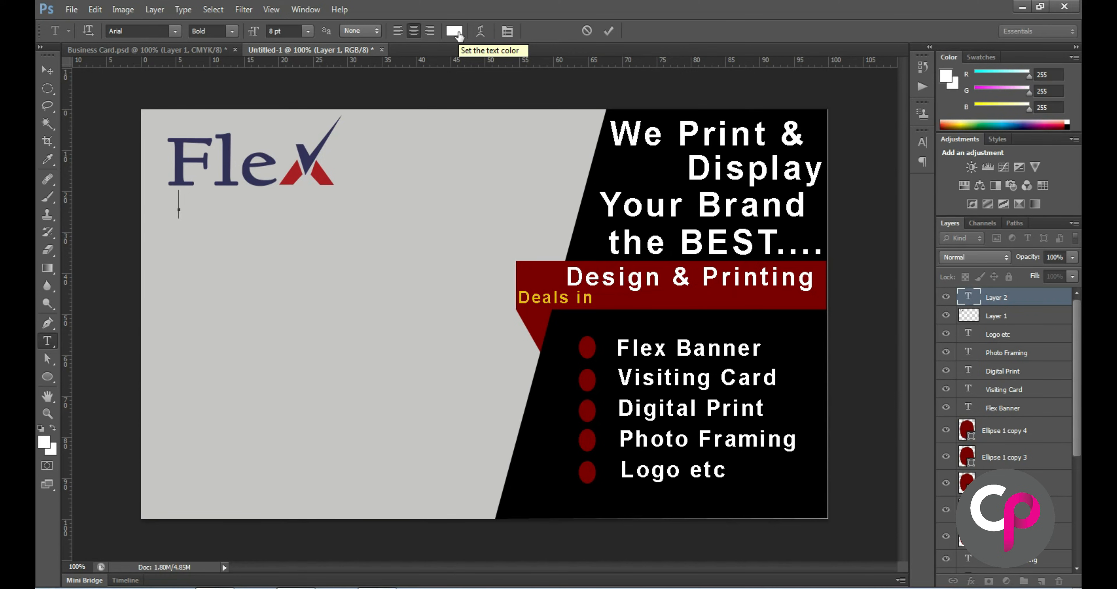
pyautogui.write('Print')
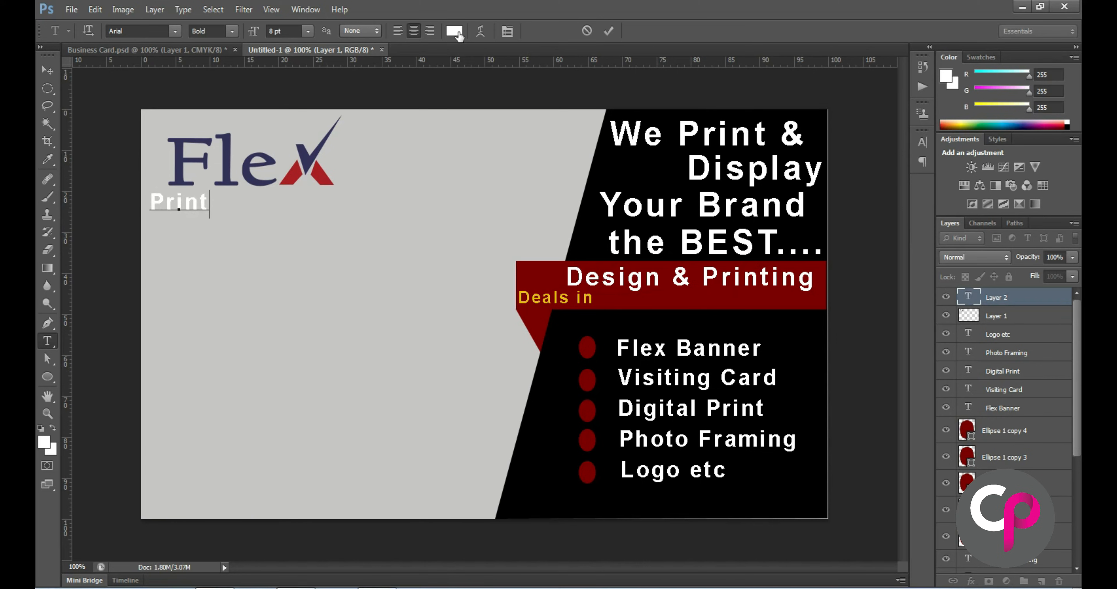
pyautogui.hotkey('ctrl', 'a')
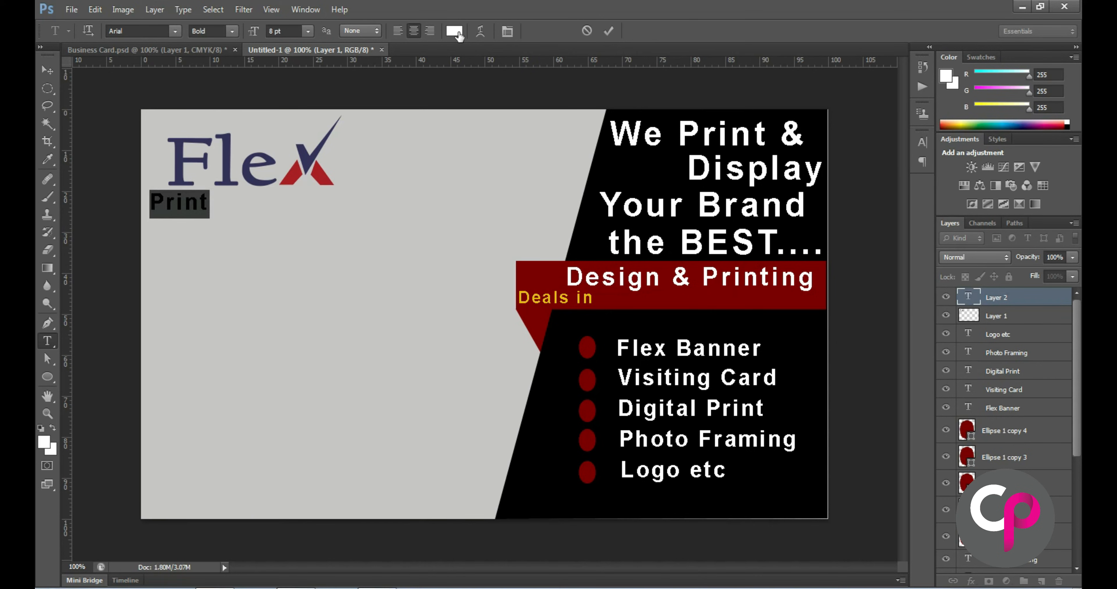
pyautogui.click(455, 31)
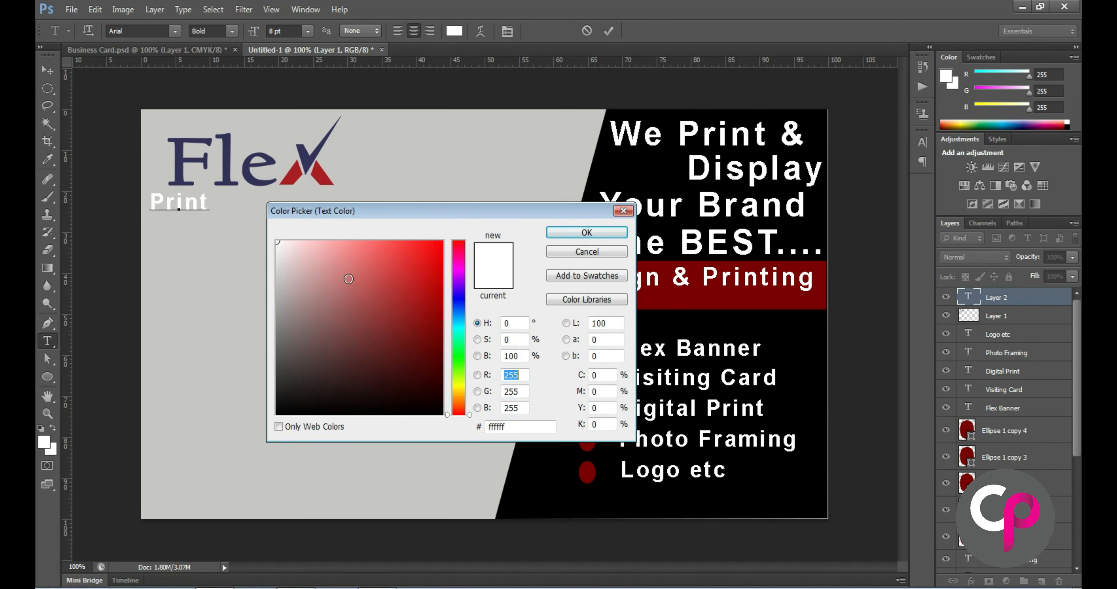
pyautogui.click(321, 178)
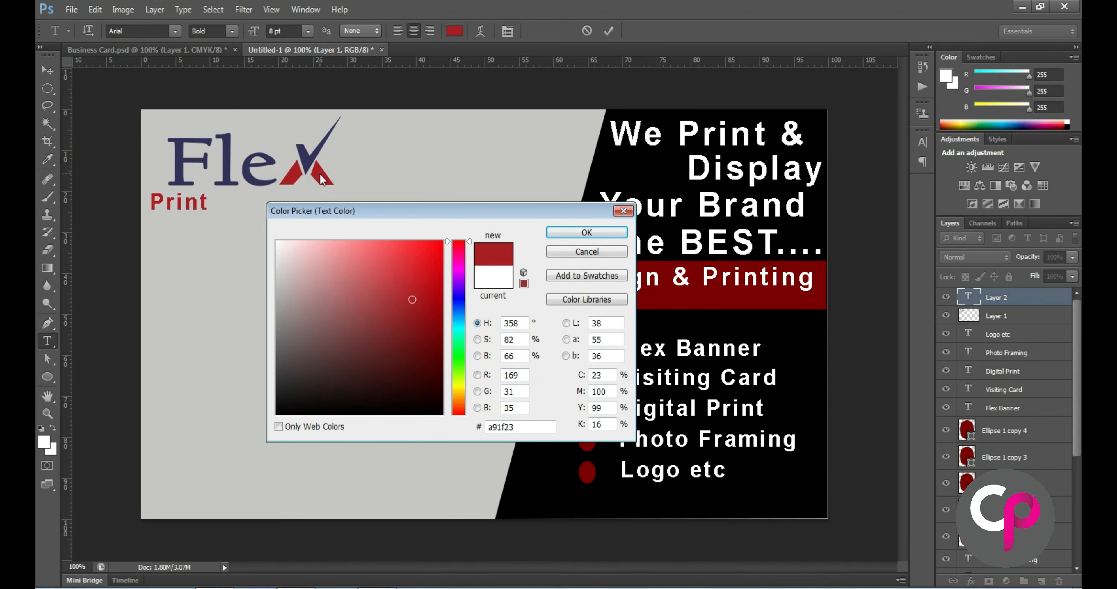
pyautogui.click(579, 233)
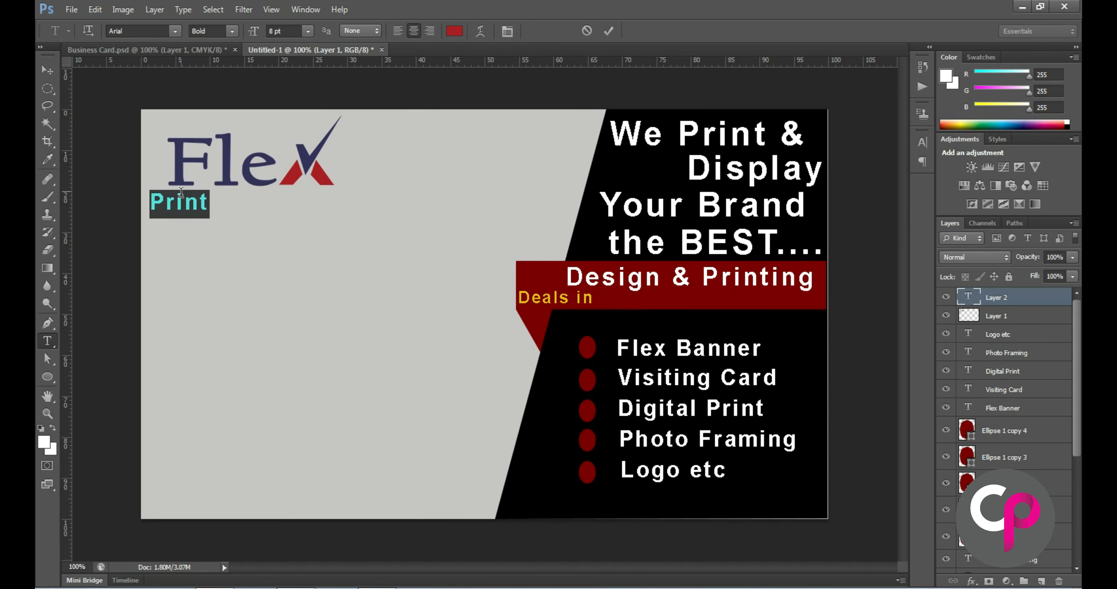
# Set the "Print" text to 18 pt and position it directly under the Flex logo, aligned with its left edge.
pyautogui.click(307, 31)
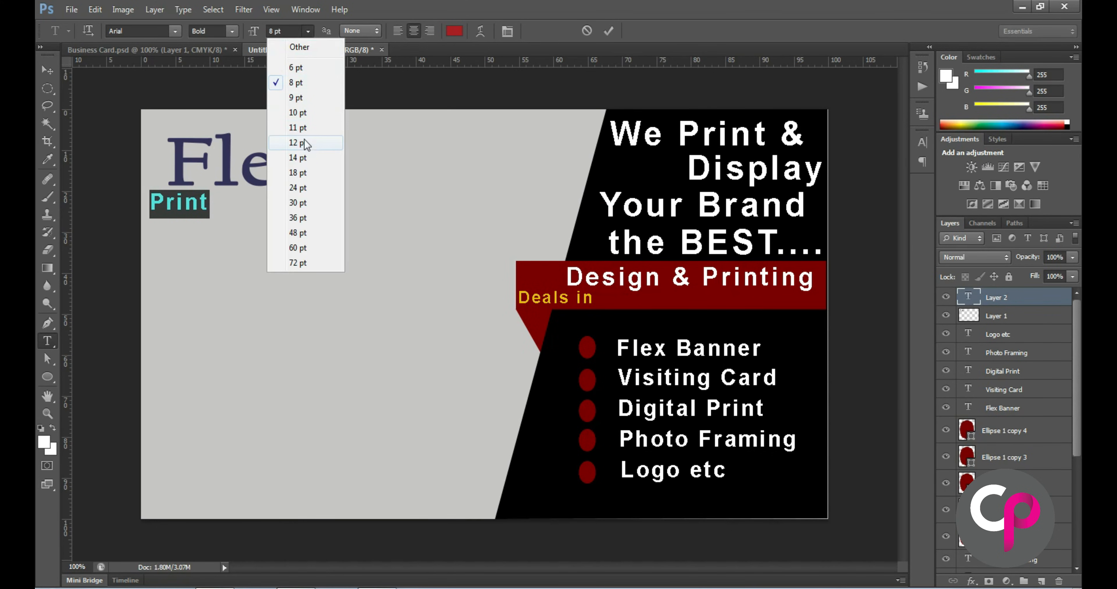
pyautogui.click(302, 172)
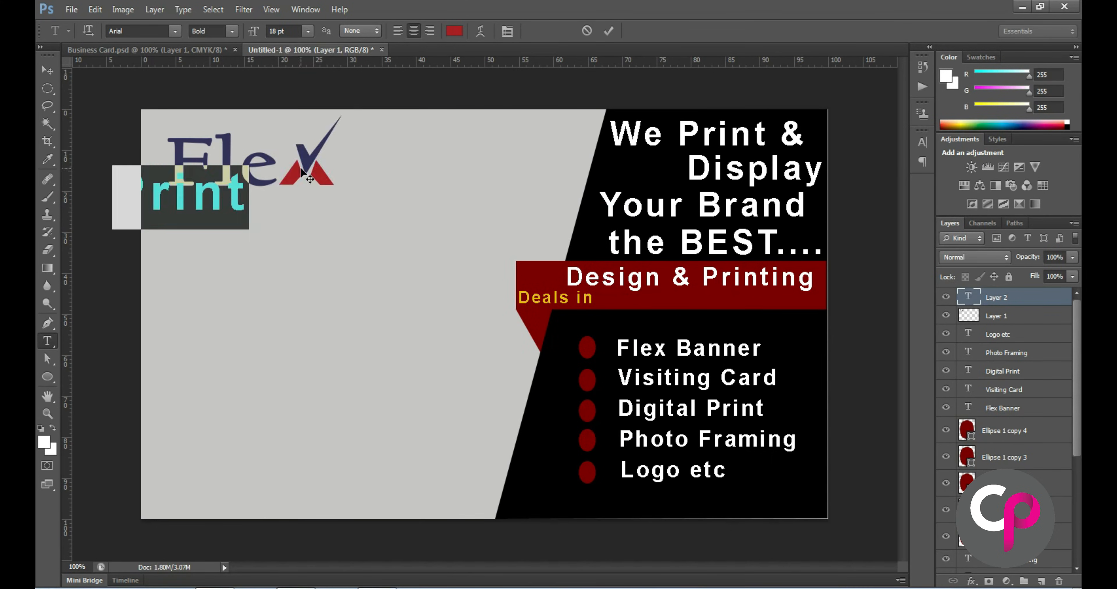
pyautogui.click(47, 70)
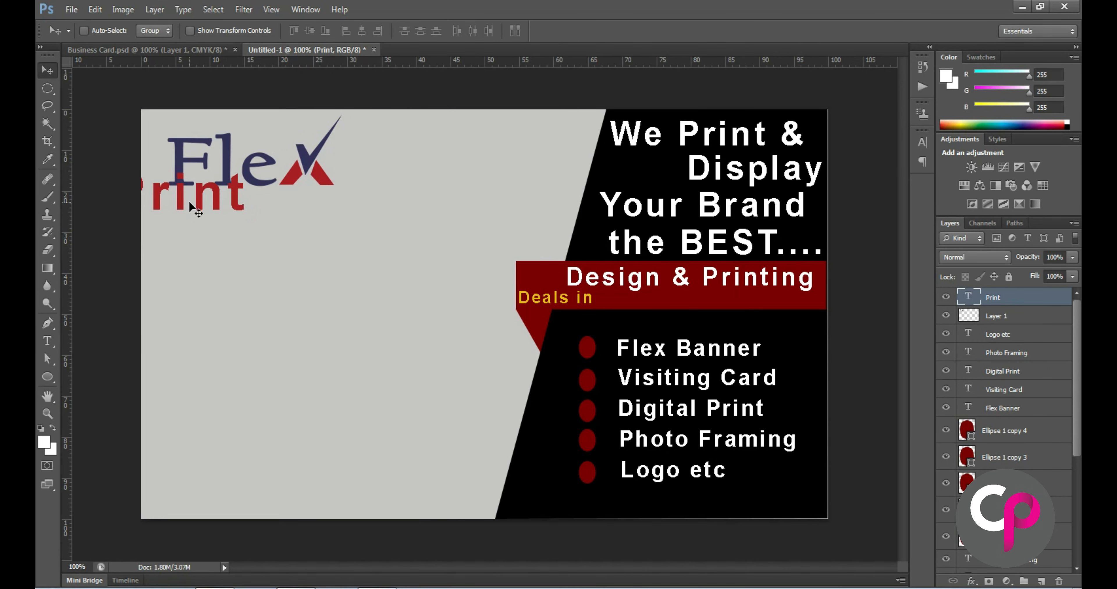
pyautogui.moveTo(190, 208); pyautogui.dragTo(234, 227)
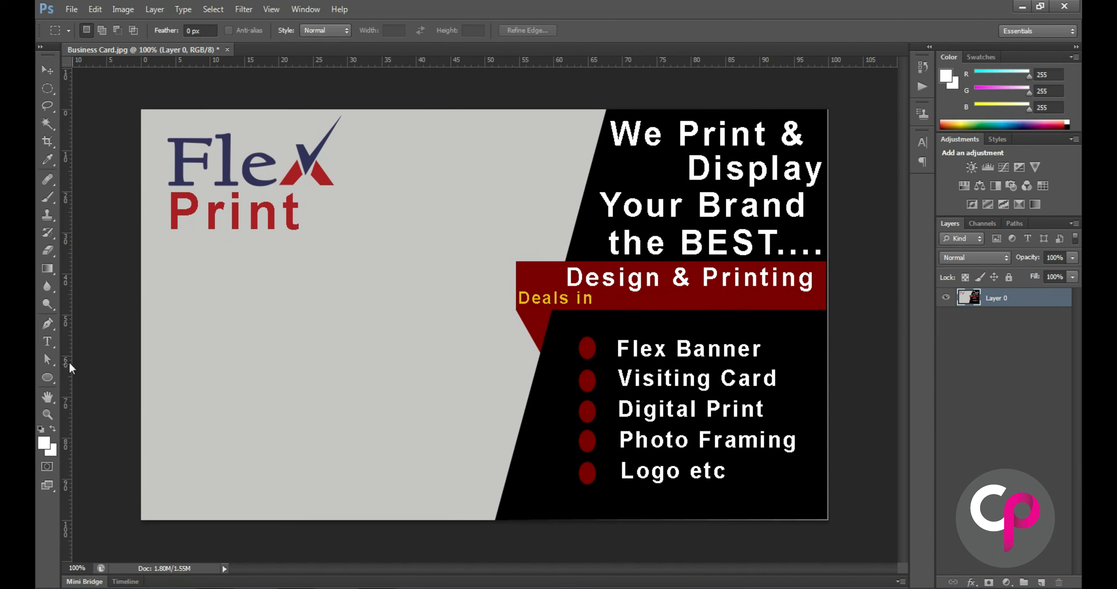
# Add "Your Name Here" in black 12 pt Arial Bold and place it low on the card's grey area.
pyautogui.click(48, 342)
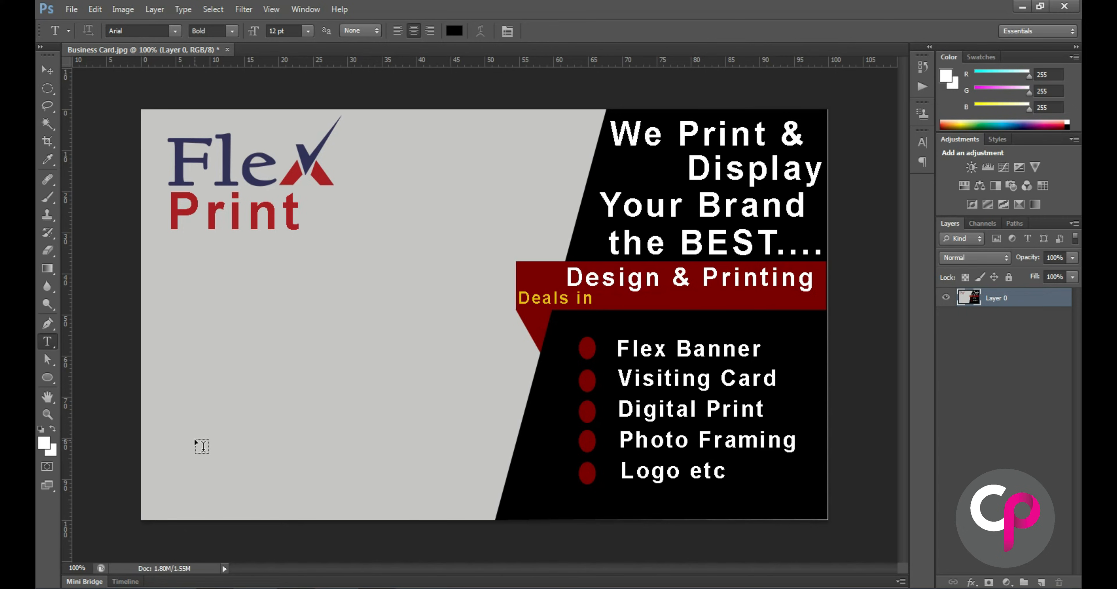
pyautogui.click(196, 453)
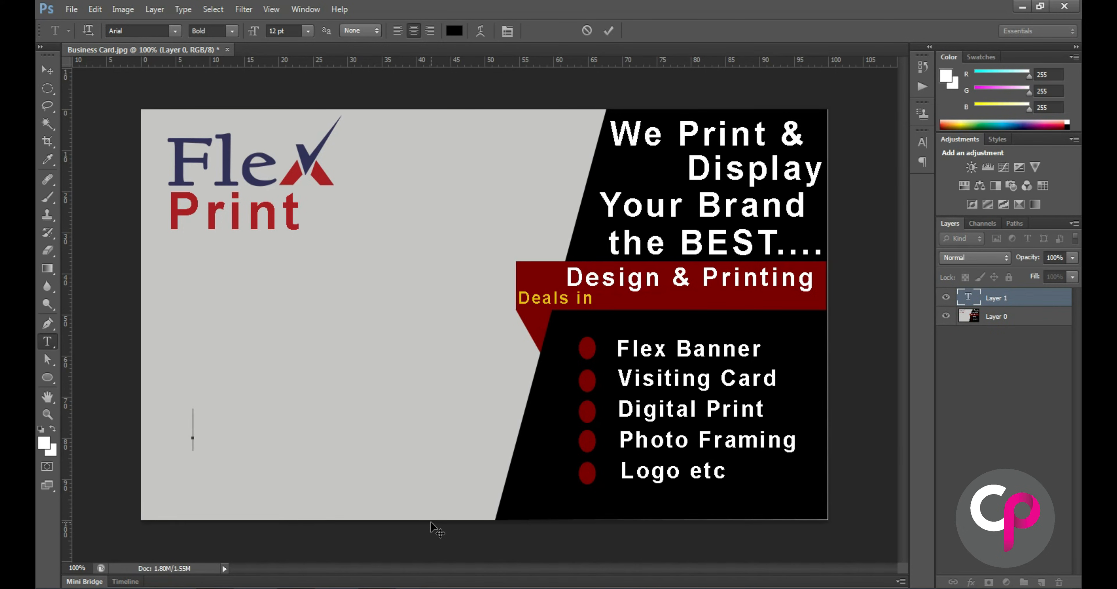
pyautogui.write('Yo')
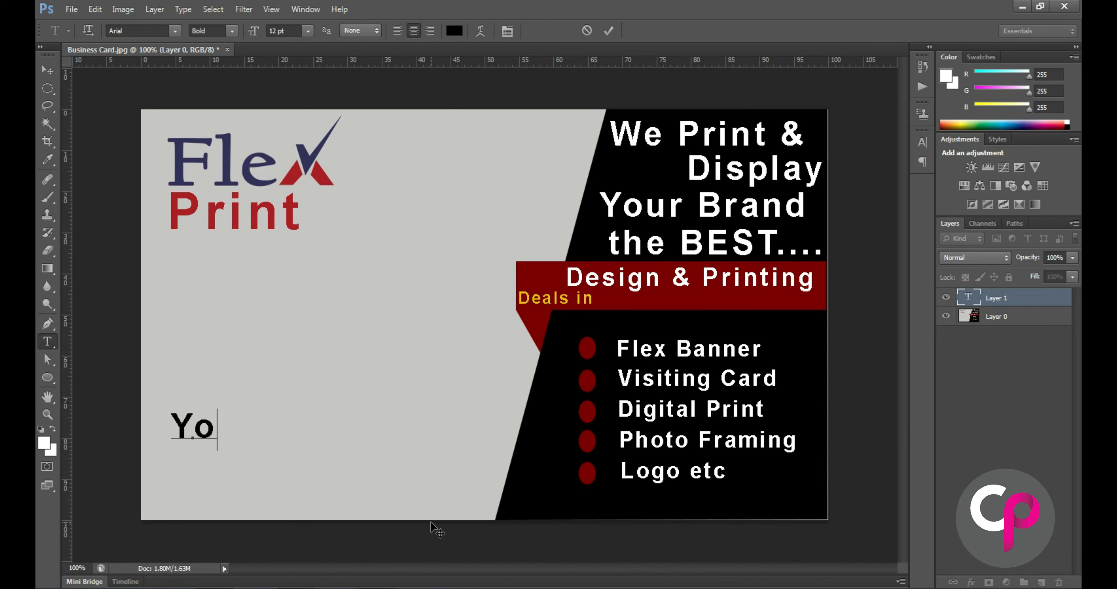
pyautogui.write('ur Name He')
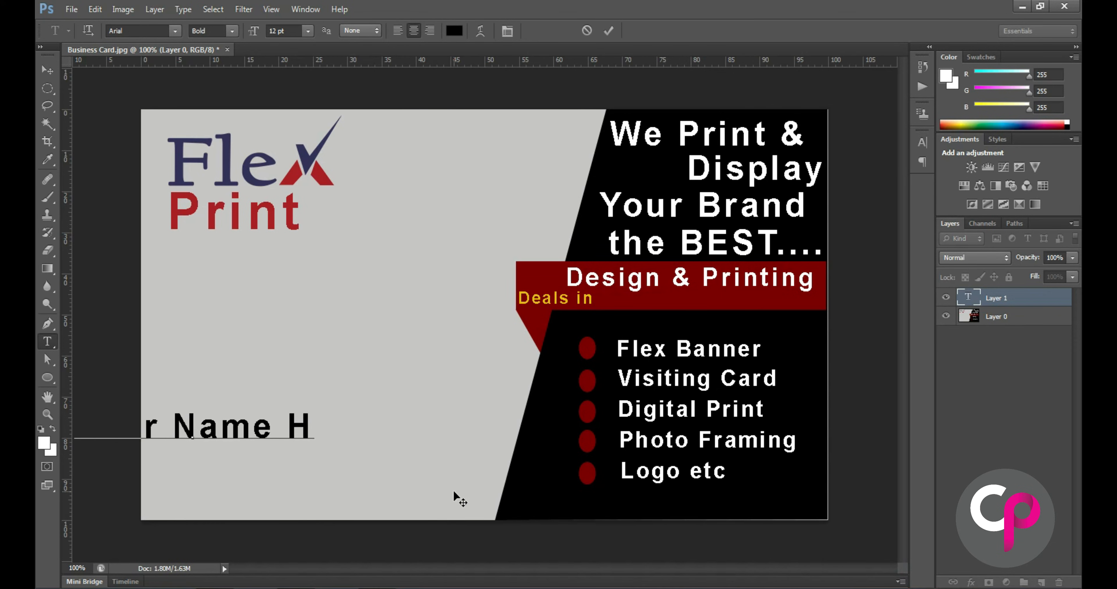
pyautogui.write('re')
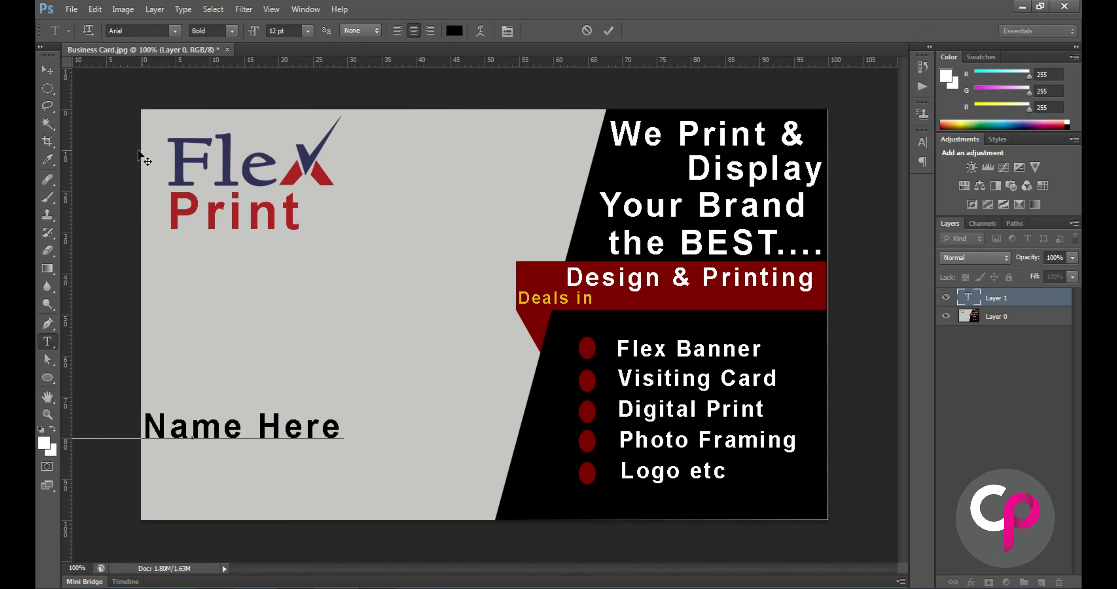
pyautogui.click(45, 70)
pyautogui.moveTo(236, 434); pyautogui.dragTo(319, 454)
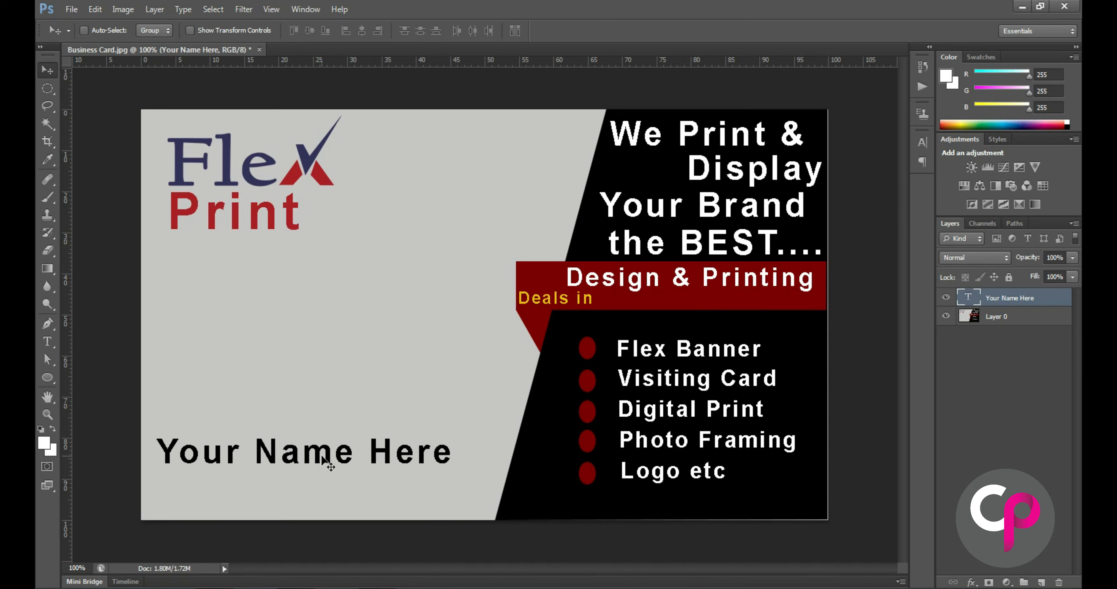
# Duplicate the "Your Name Here" line just below itself, changing the copy to "Contact:-XXXXXXX" with its left edge aligned to the name line.
pyautogui.moveTo(318, 453); pyautogui.dragTo(314, 490)
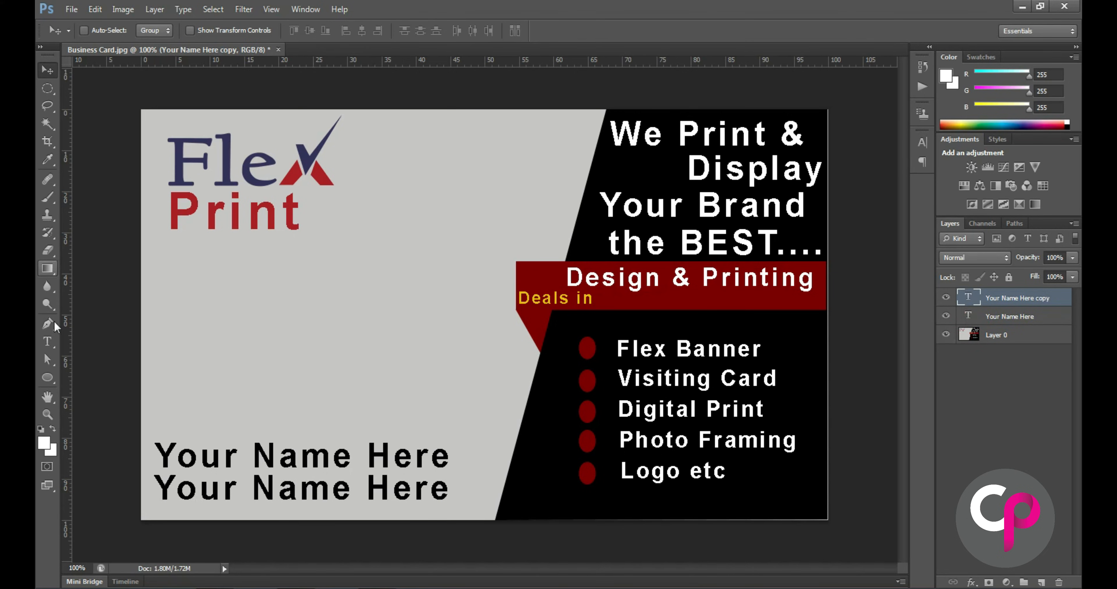
pyautogui.click(48, 342)
pyautogui.click(185, 489)
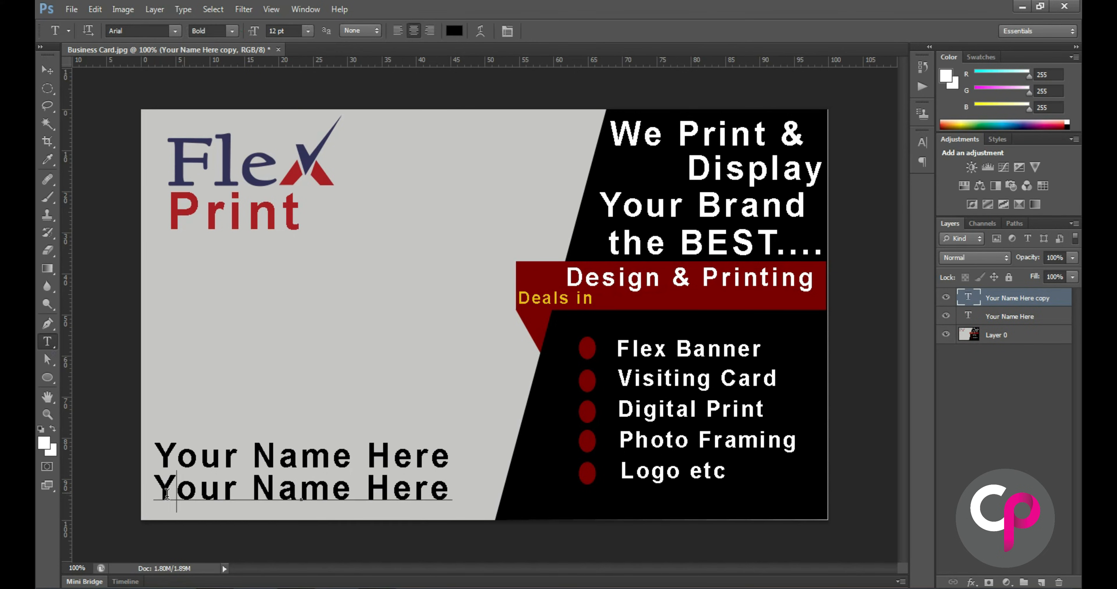
pyautogui.moveTo(155, 488); pyautogui.dragTo(458, 497)
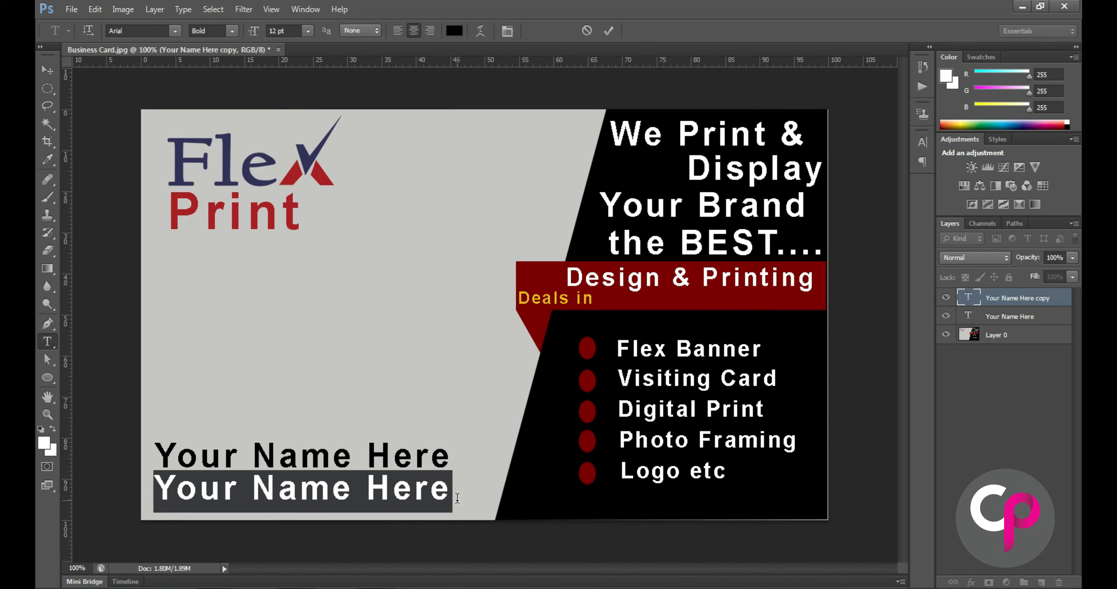
pyautogui.write('Contact:')
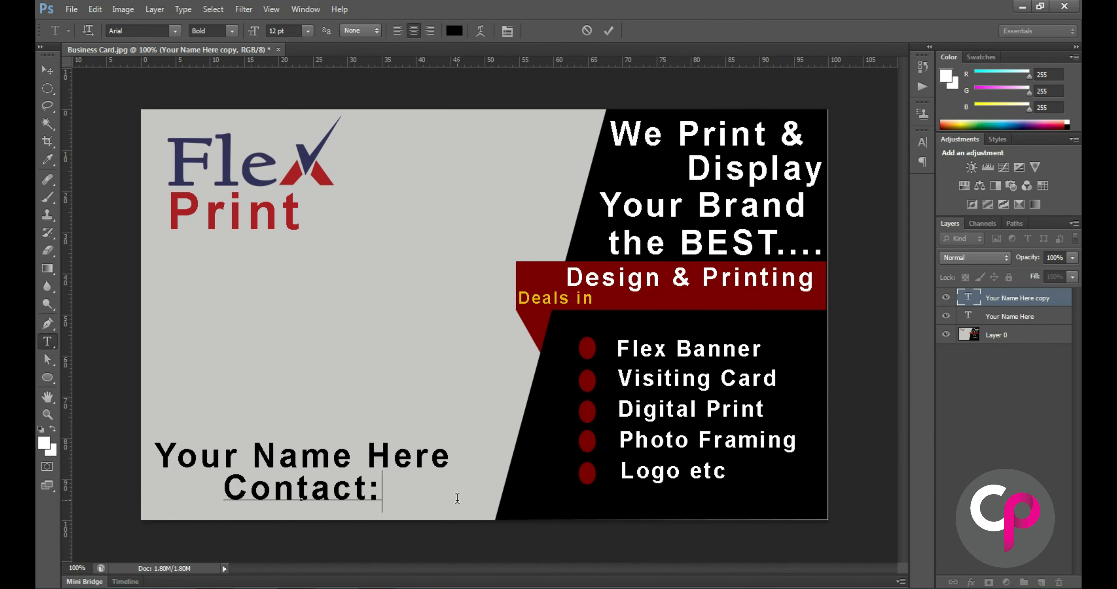
pyautogui.write('-')
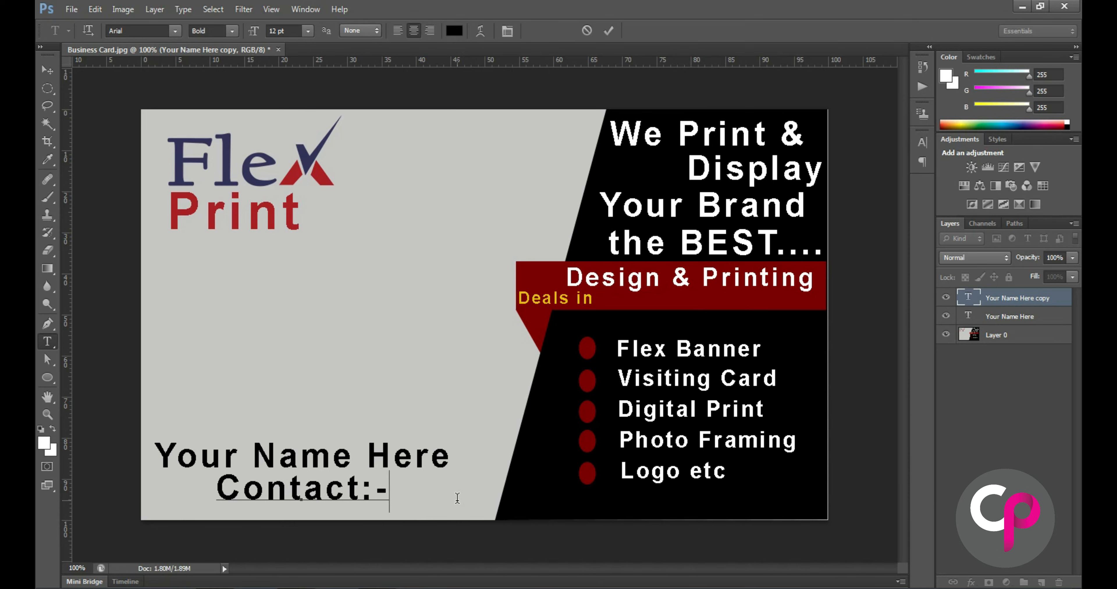
pyautogui.write('X')
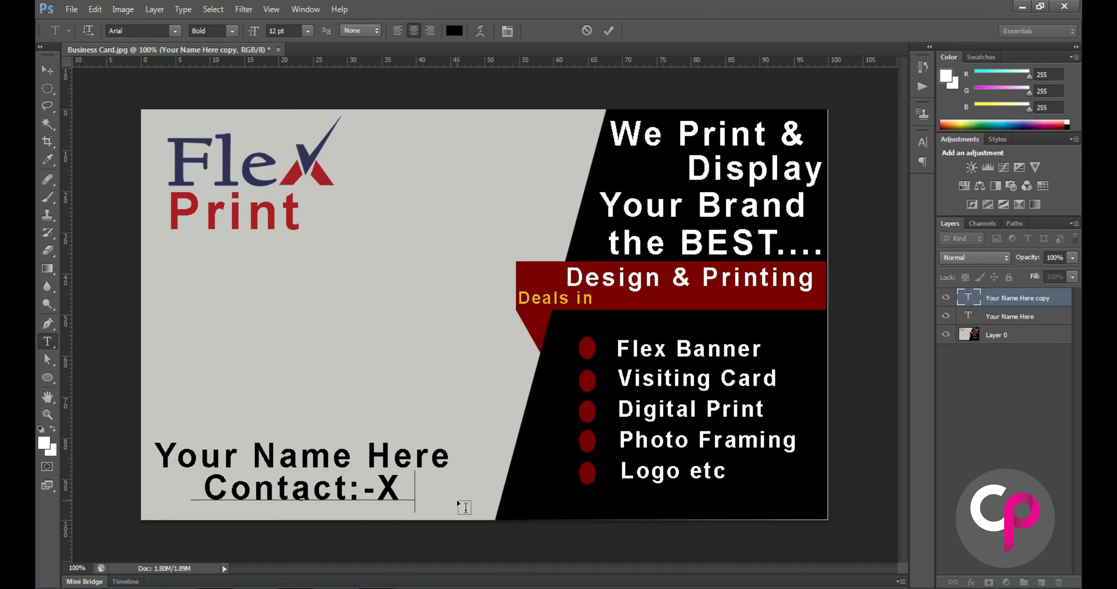
pyautogui.write('XXXXXX')
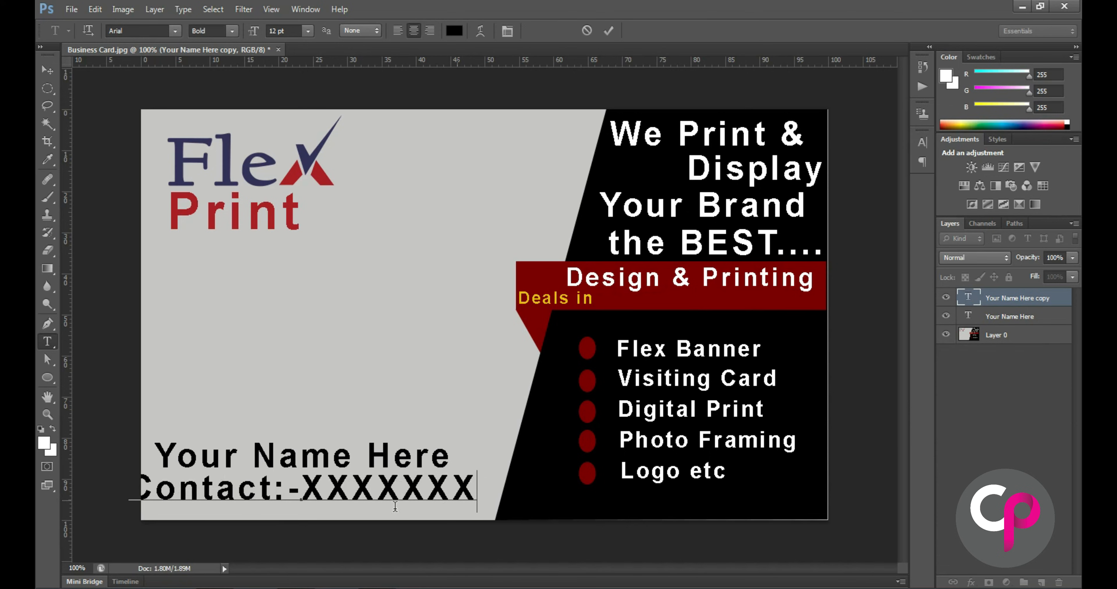
pyautogui.click(56, 69)
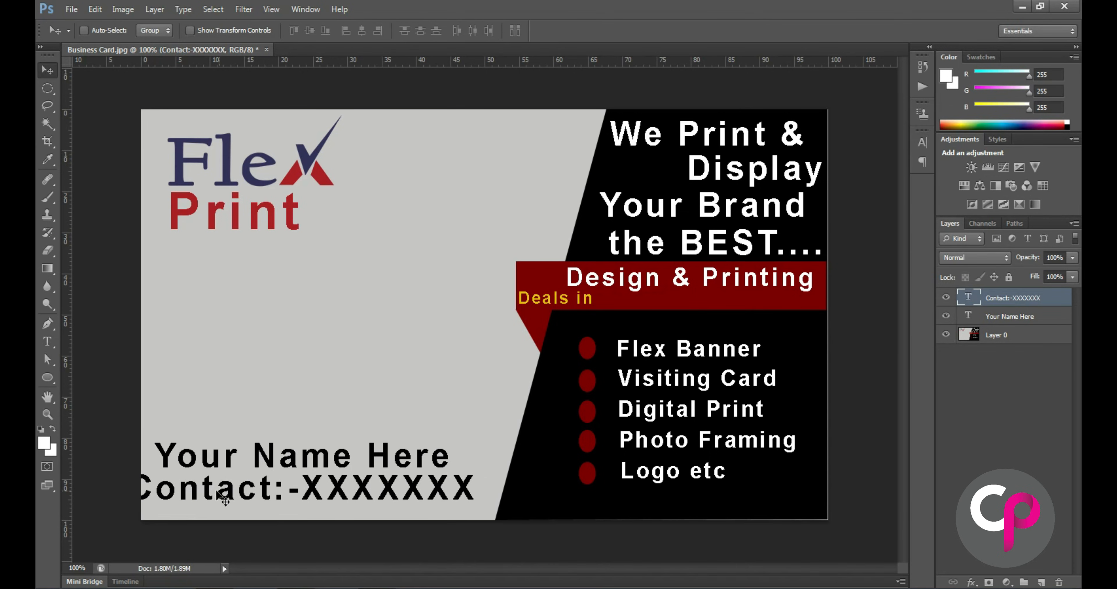
pyautogui.moveTo(212, 497); pyautogui.dragTo(240, 499)
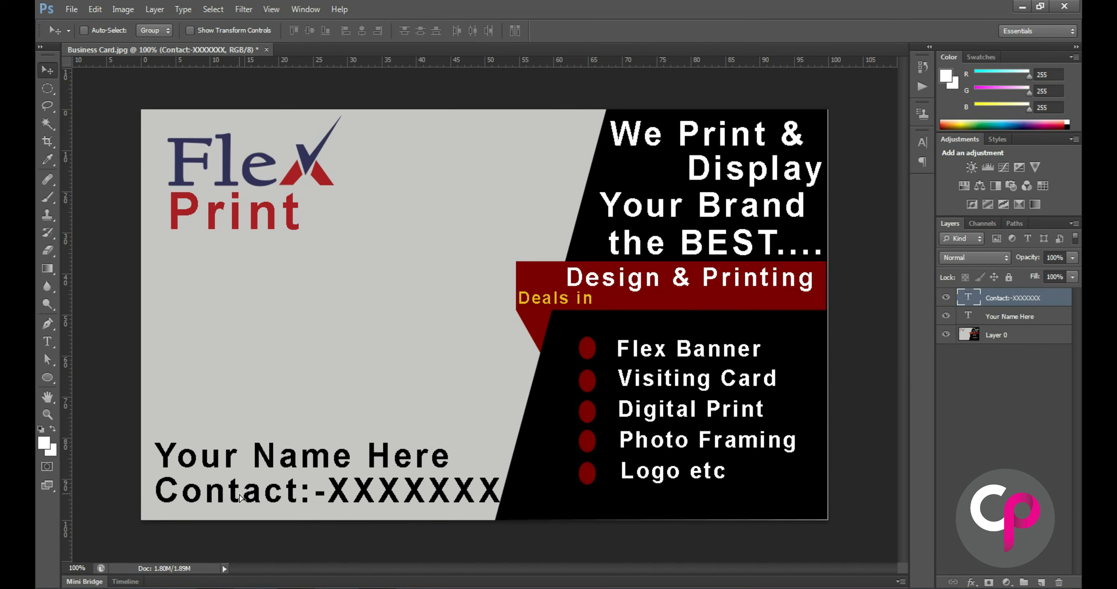